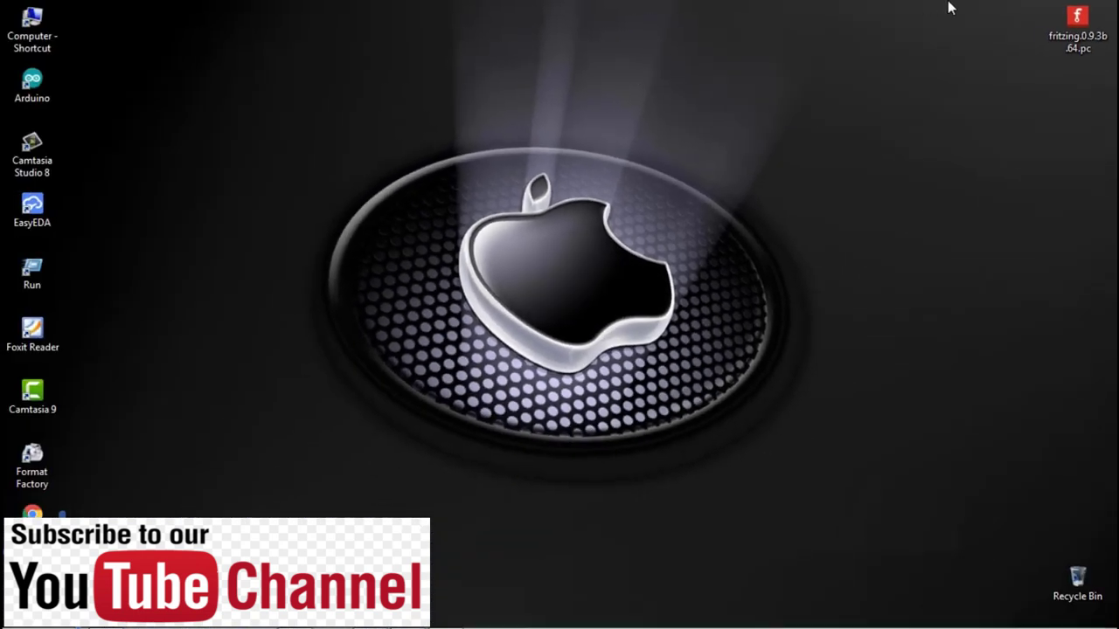
- Drag the fritzing.0.9.3b.64.pc folder icon from the top-right corner to mid-desktop
left_click_drag(1049, 20, 869, 267)
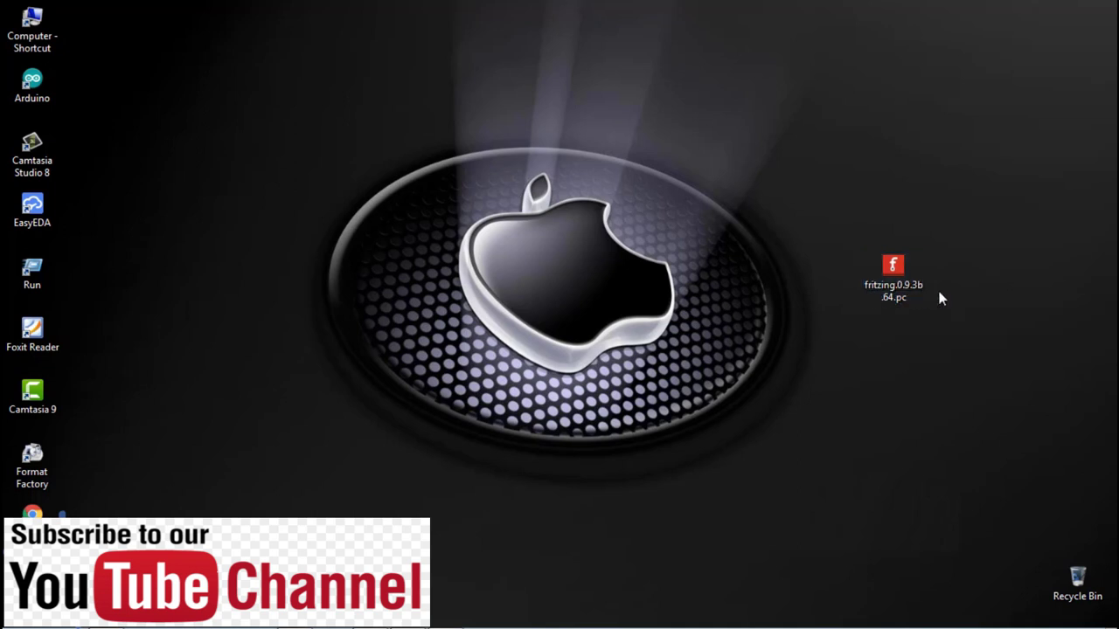
- Open the fritzing.0.9.3b.64.pc folder and start Fritzing from it
double_click(892, 272)
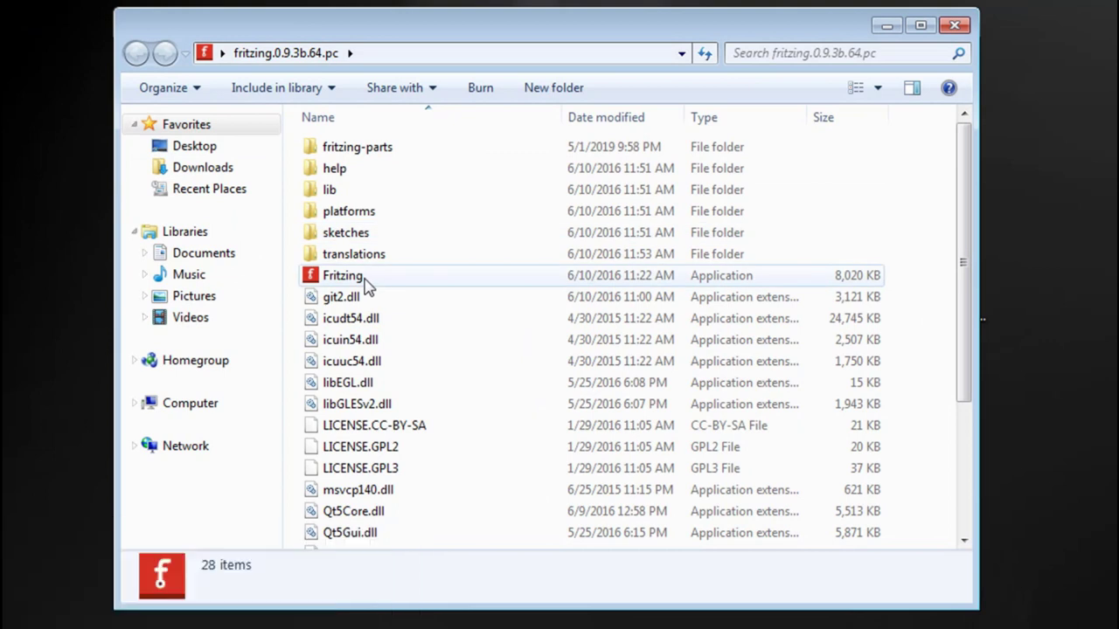
double_click(337, 278)
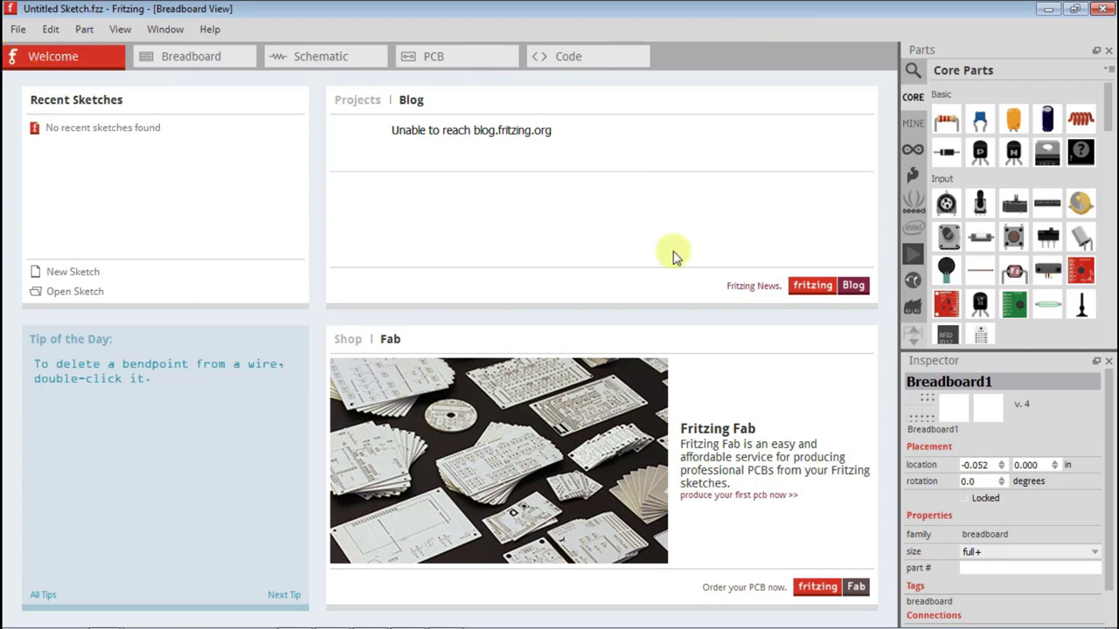
- In Breadboard view, place an Arduino Leonardo from the Arduino bin
left_click(172, 63)
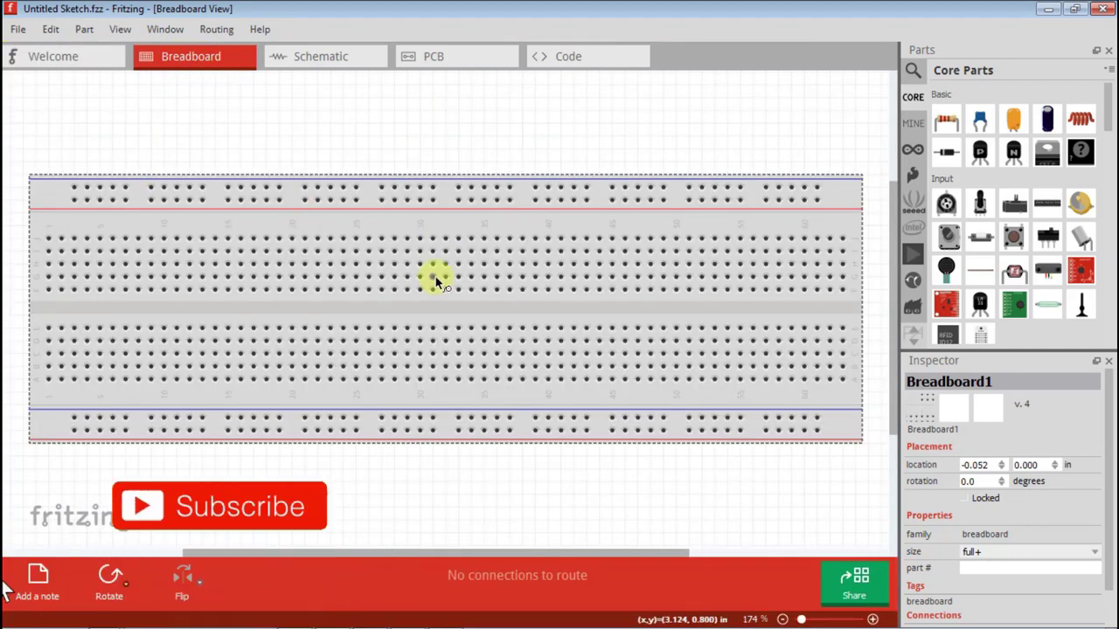
left_click(915, 150)
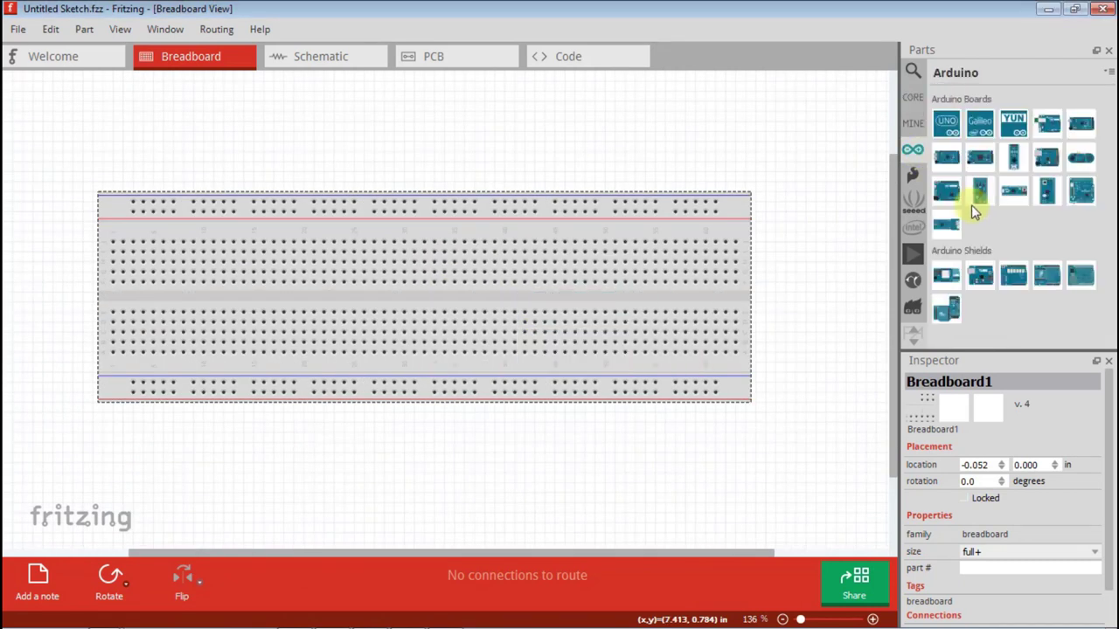
left_click_drag(946, 191, 546, 367)
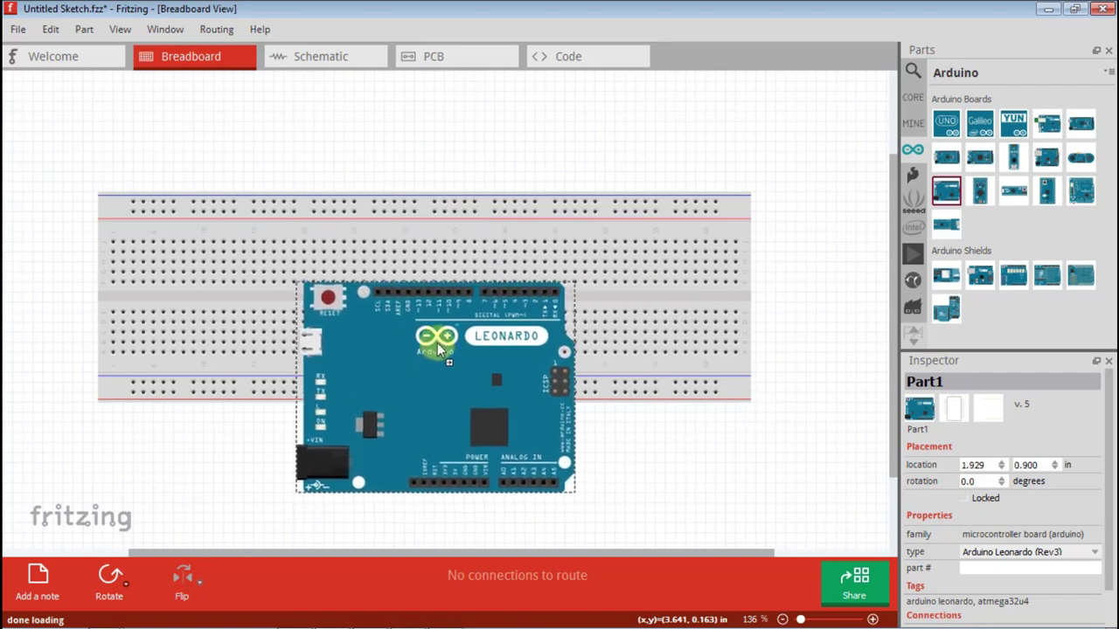
left_click_drag(545, 371, 465, 422)
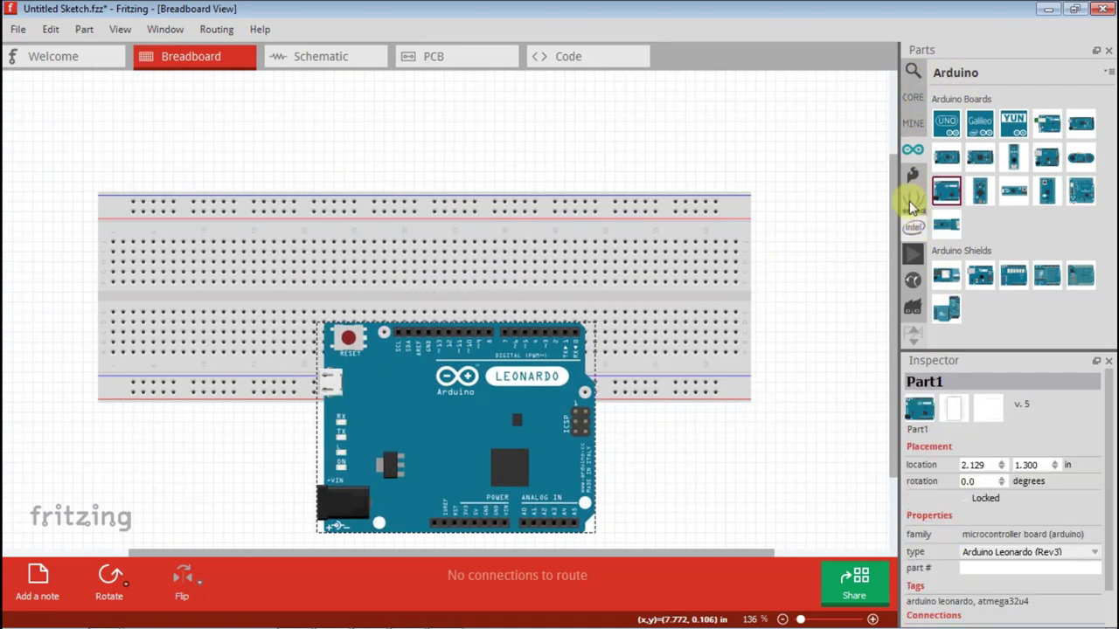
- Add a red LED from Core Parts and nudge the Arduino up and left
left_click(913, 97)
scroll(1030, 295, "down", 3)
scroll(1030, 295, "down", 2)
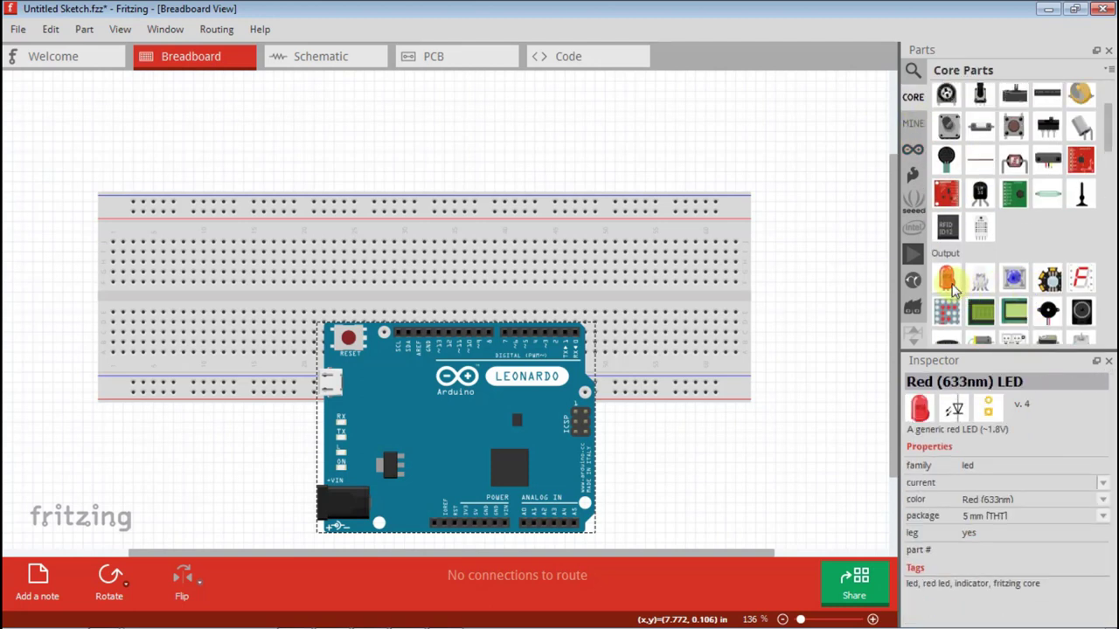
left_click_drag(946, 278, 368, 205)
left_click_drag(539, 424, 412, 404)
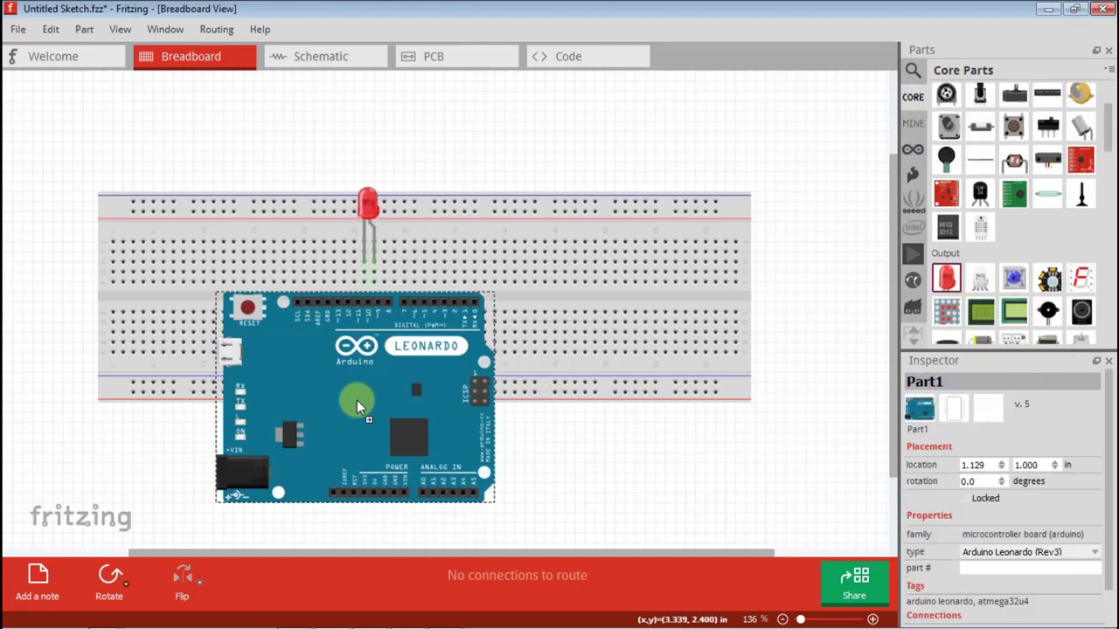
- Rotate the Leonardo 90° clockwise, raise it, and wire its 5V and GND pins to the LED
right_click(419, 398)
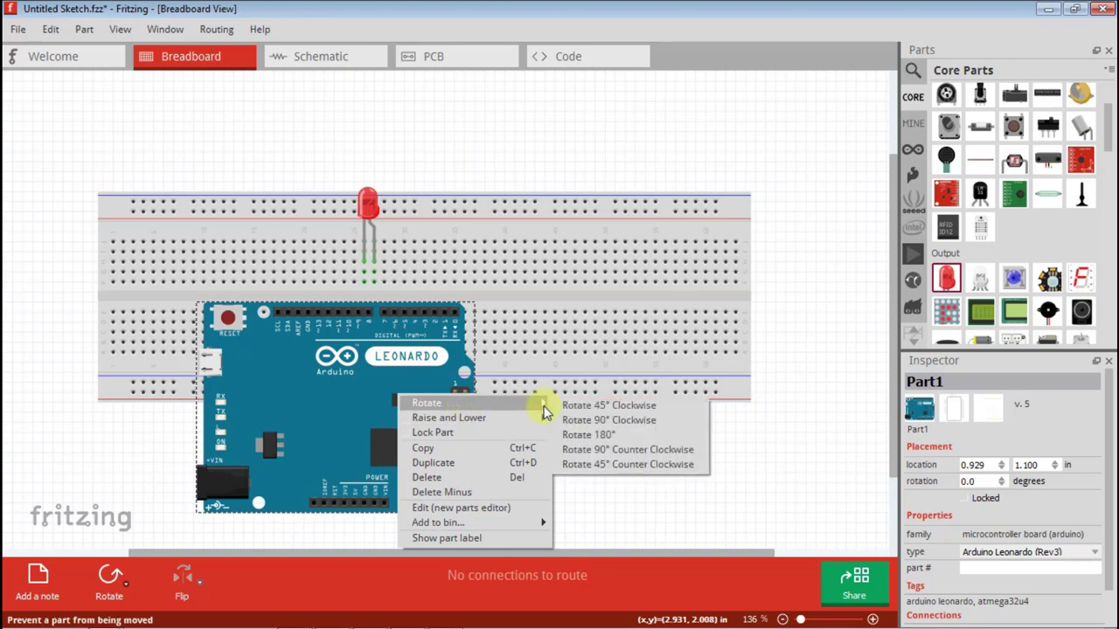
left_click(612, 418)
left_click_drag(549, 299, 586, 229)
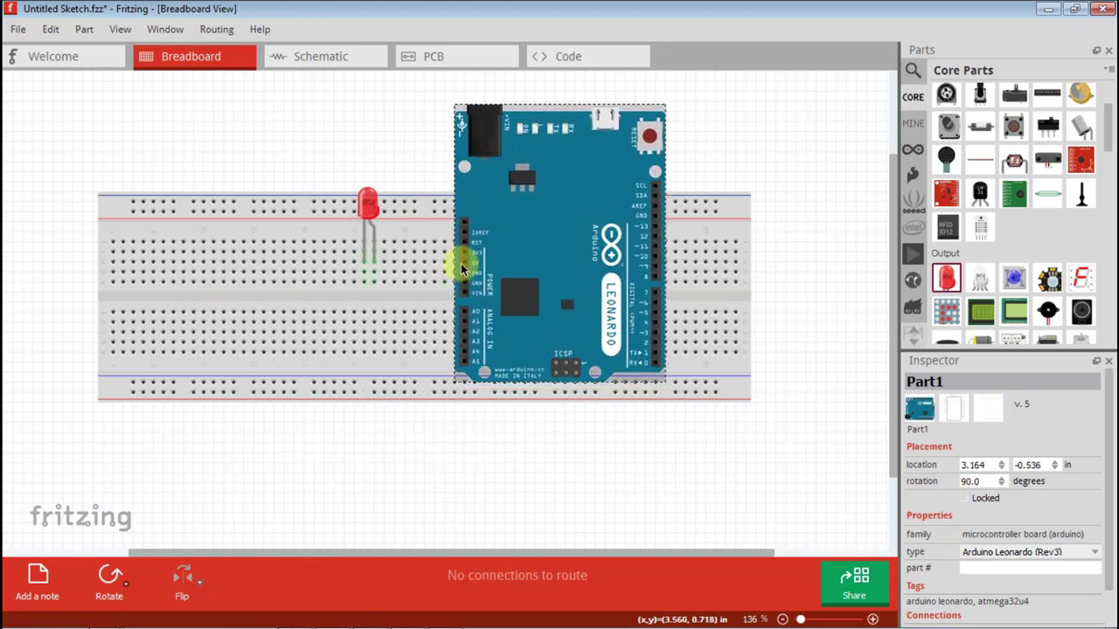
left_click_drag(461, 262, 377, 264)
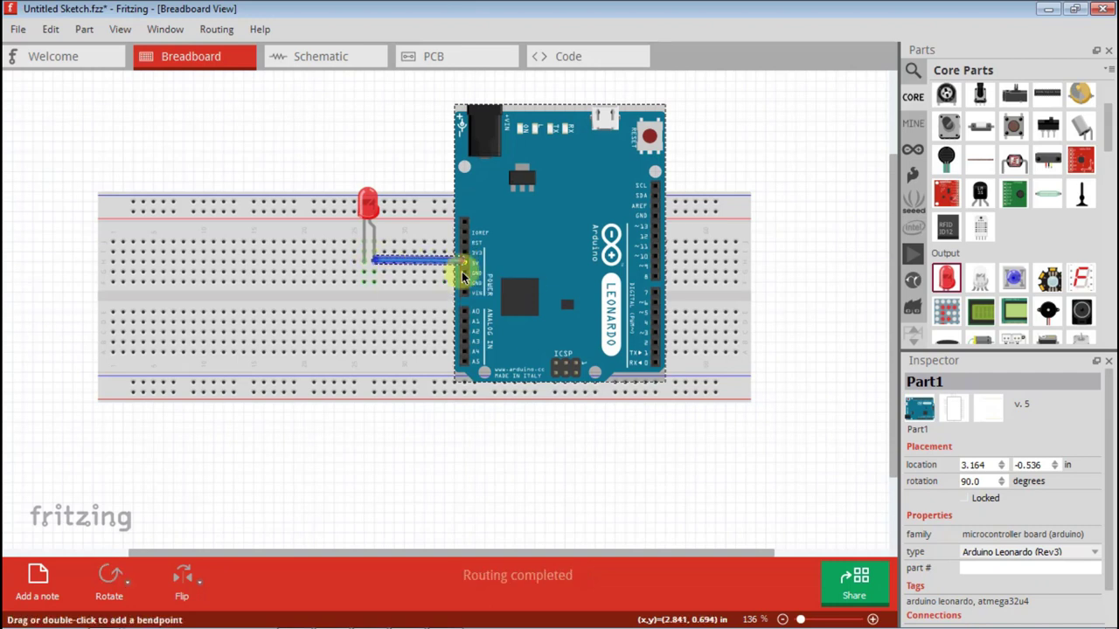
mouse_move(464, 282)
left_mouse_down()
mouse_move(378, 285)
mouse_move(365, 274)
left_mouse_up()
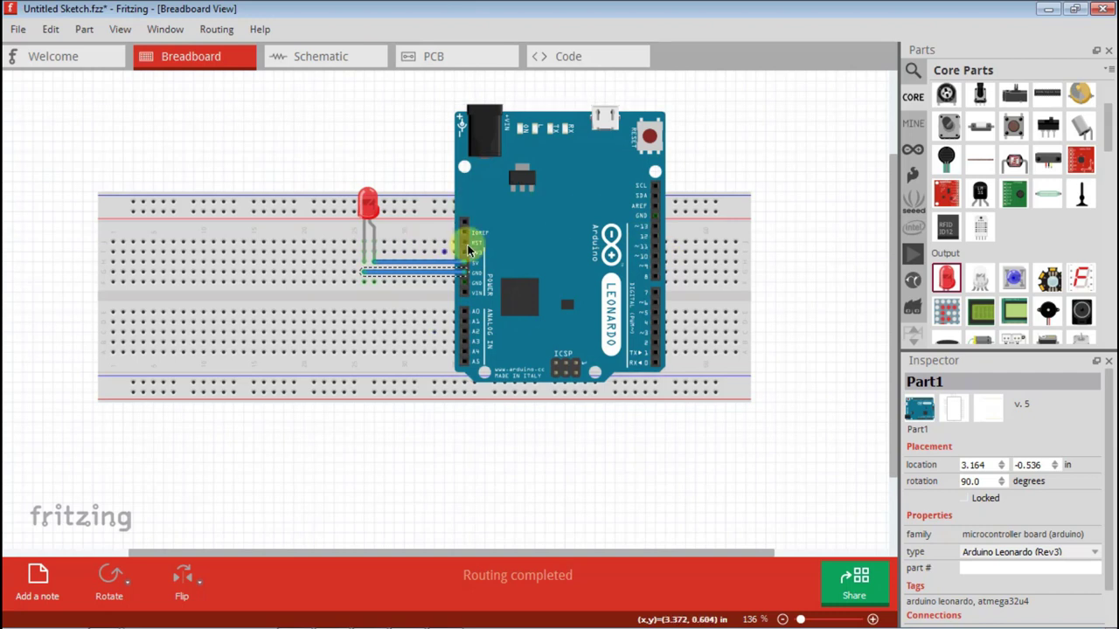
- Review the LED circuit in Schematic view, comparing with Breadboard, then move to PCB view
left_click(350, 60)
scroll(451, 508, "down", 2, "ctrl")
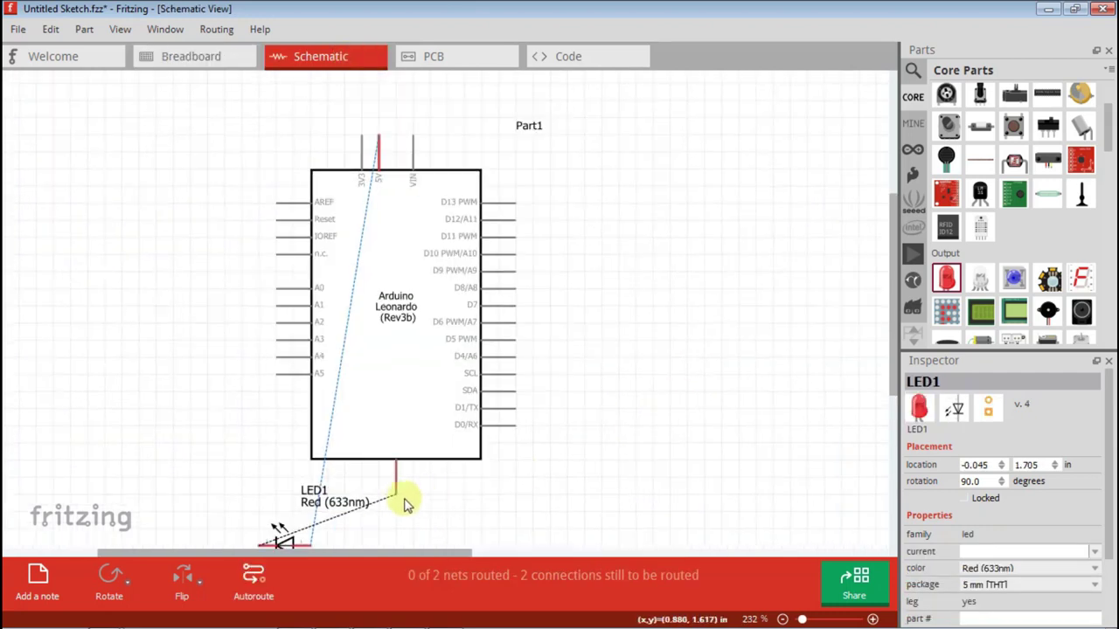
left_click(183, 60)
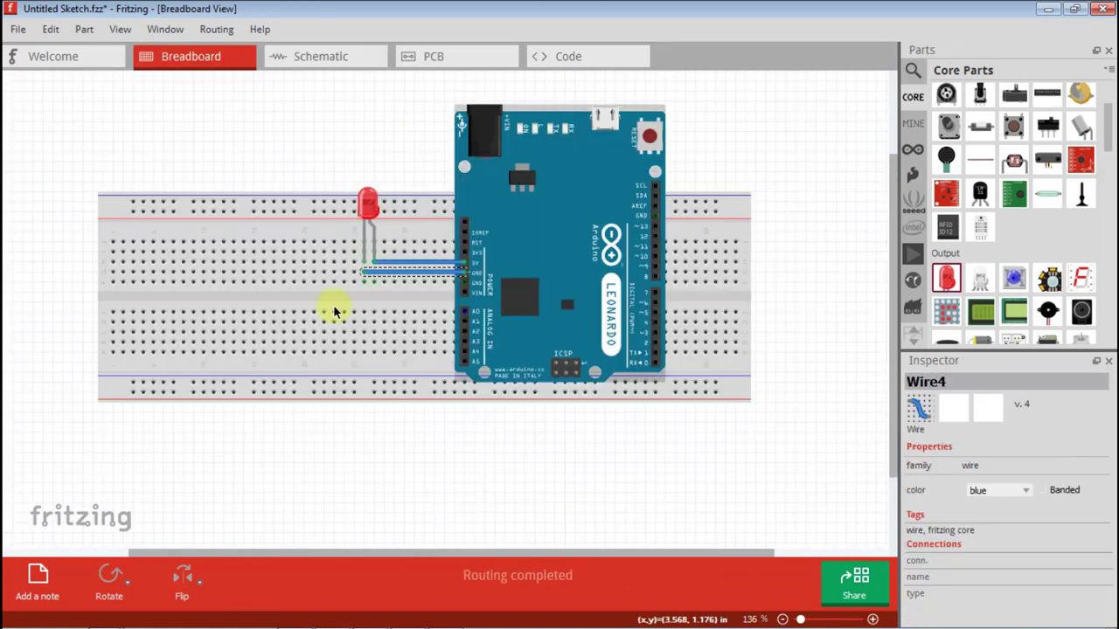
left_click(362, 59)
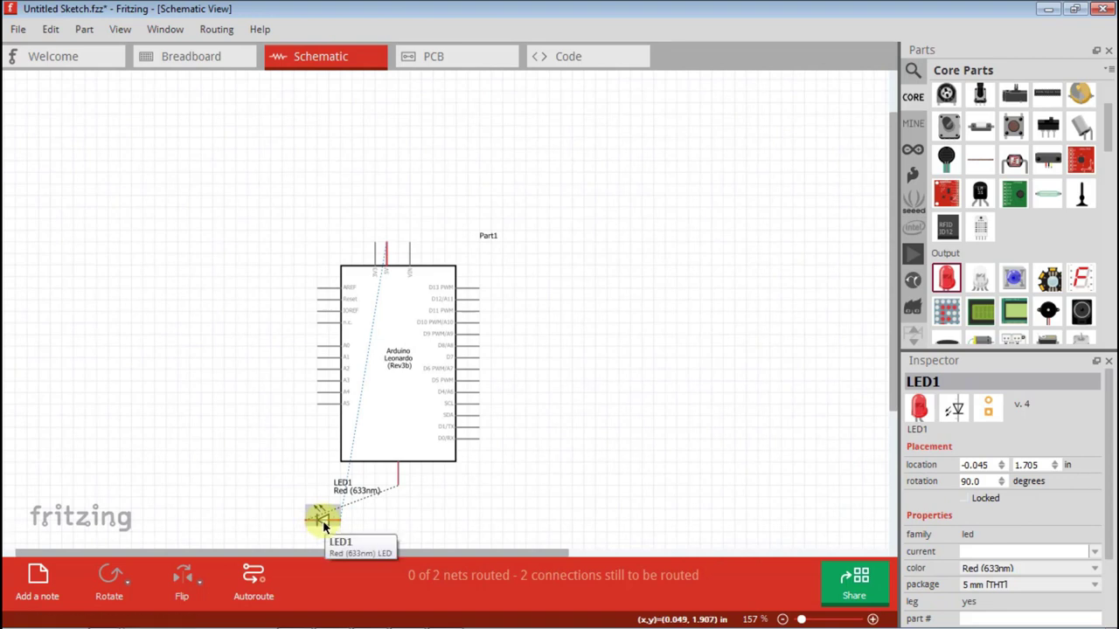
scroll(325, 524, "up", 2, "ctrl")
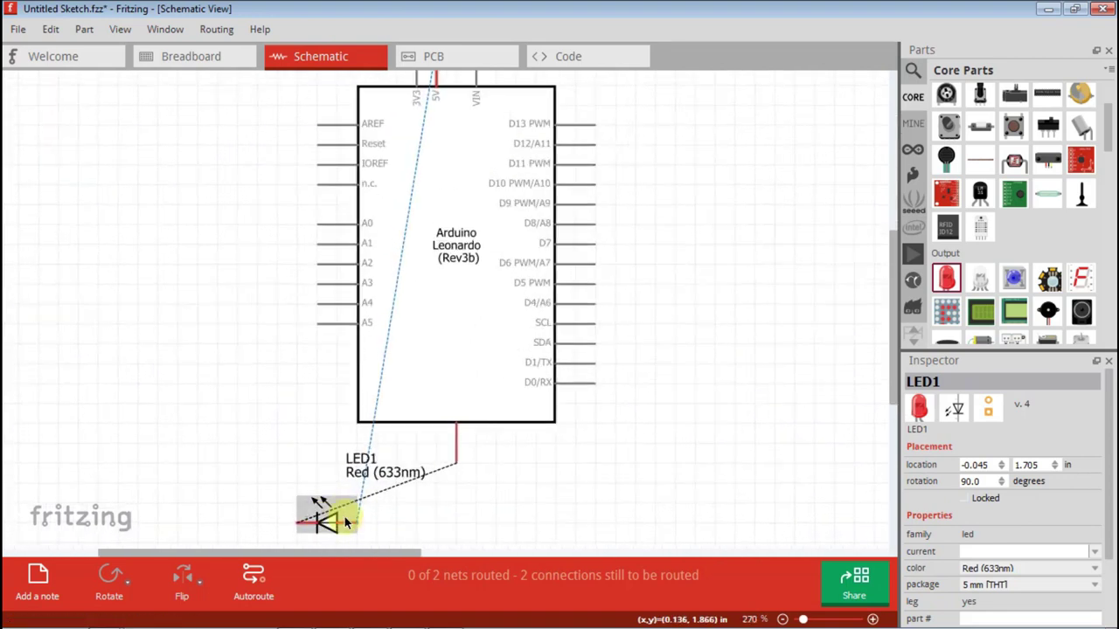
scroll(391, 375, "down", 1, "ctrl")
scroll(391, 375, "up", 1)
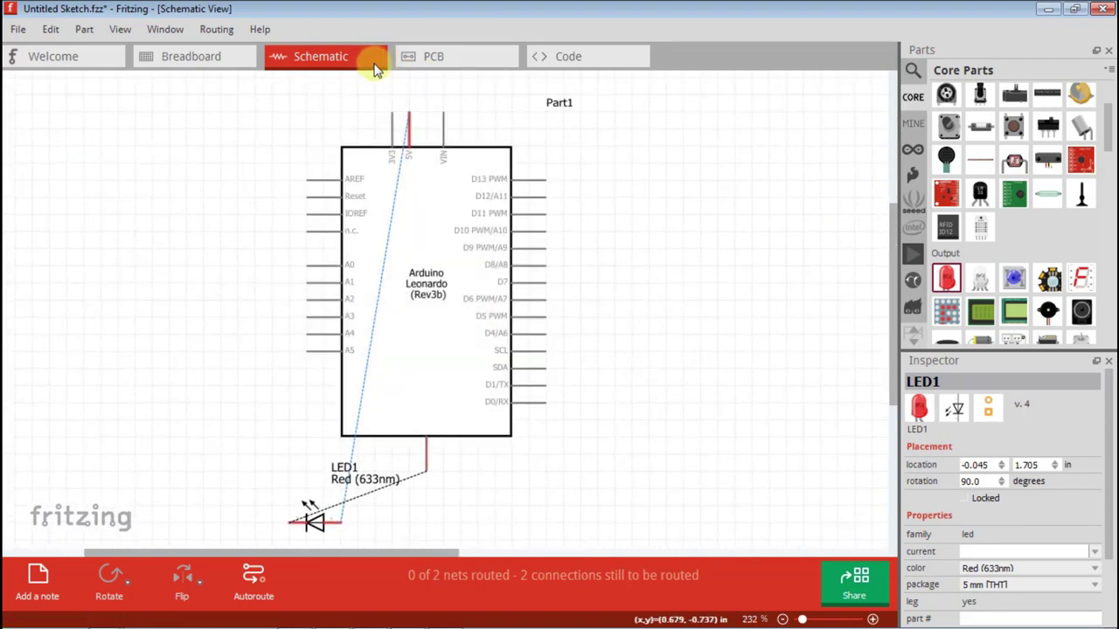
left_click(427, 58)
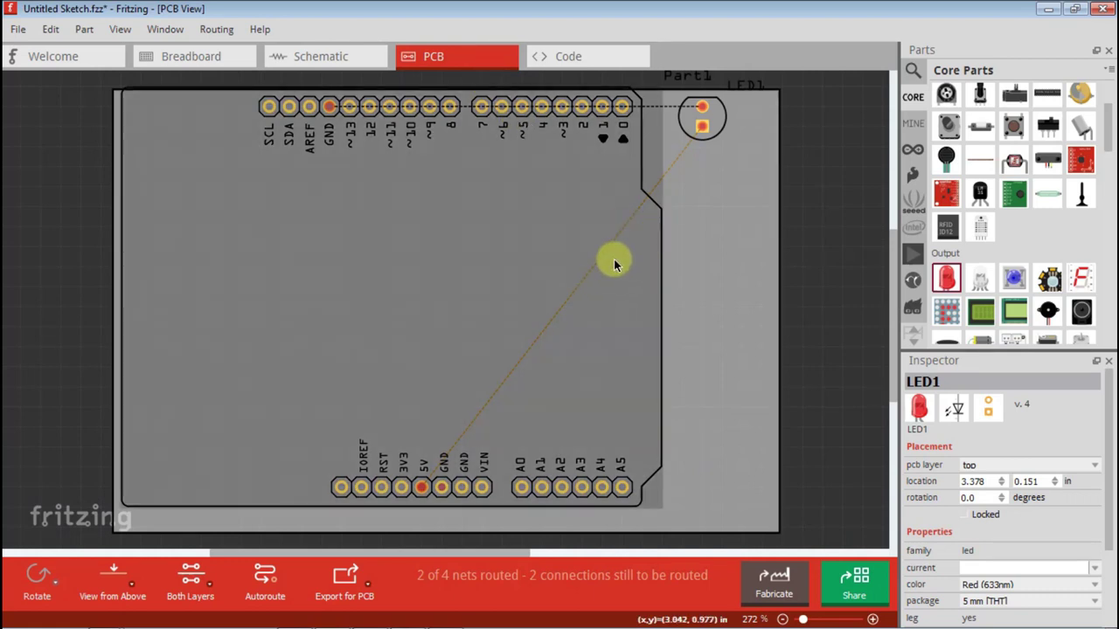
scroll(600, 272, "down", 1)
scroll(593, 270, "down", 1)
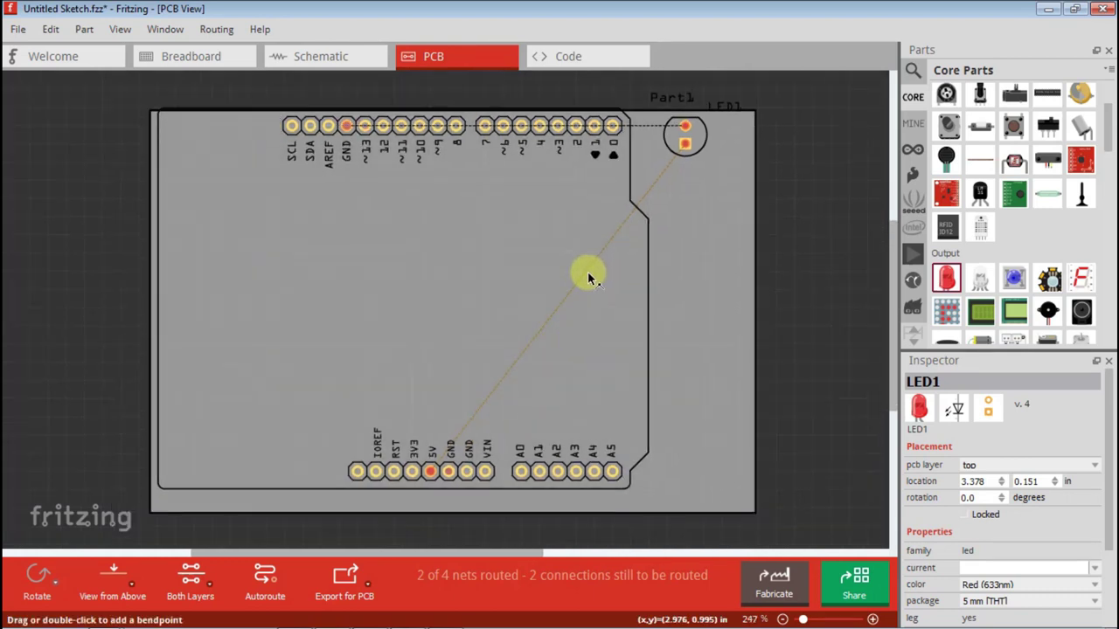
scroll(584, 277, "down", 1)
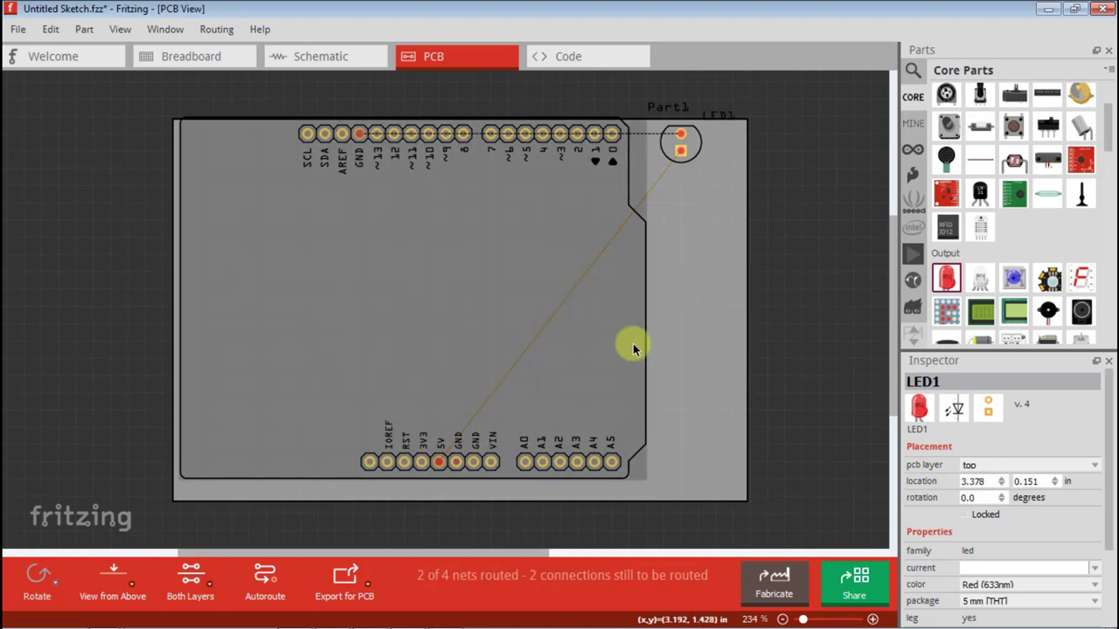
left_click(575, 160)
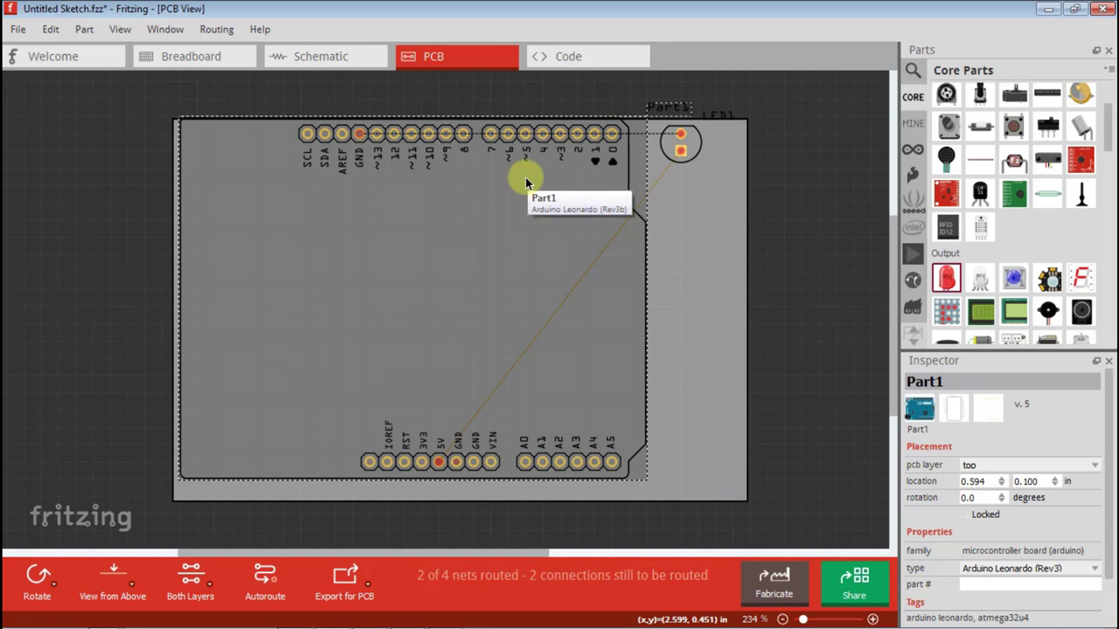
- Delete the Arduino and old LED, then place a red LED, LM35, humidity sensor and LCD
key("Delete")
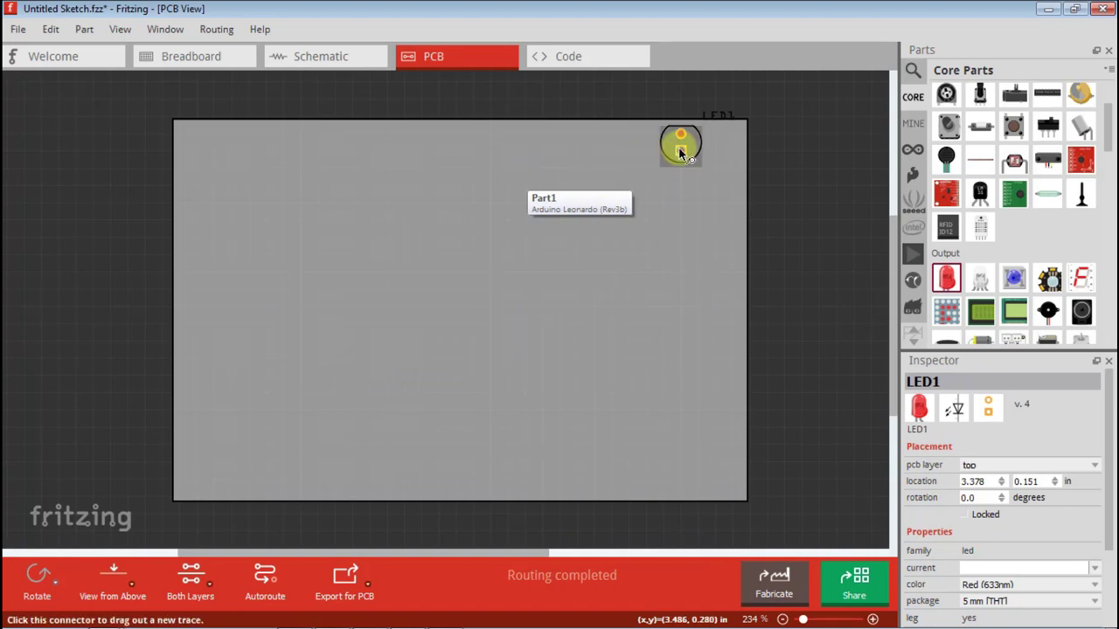
key("Delete")
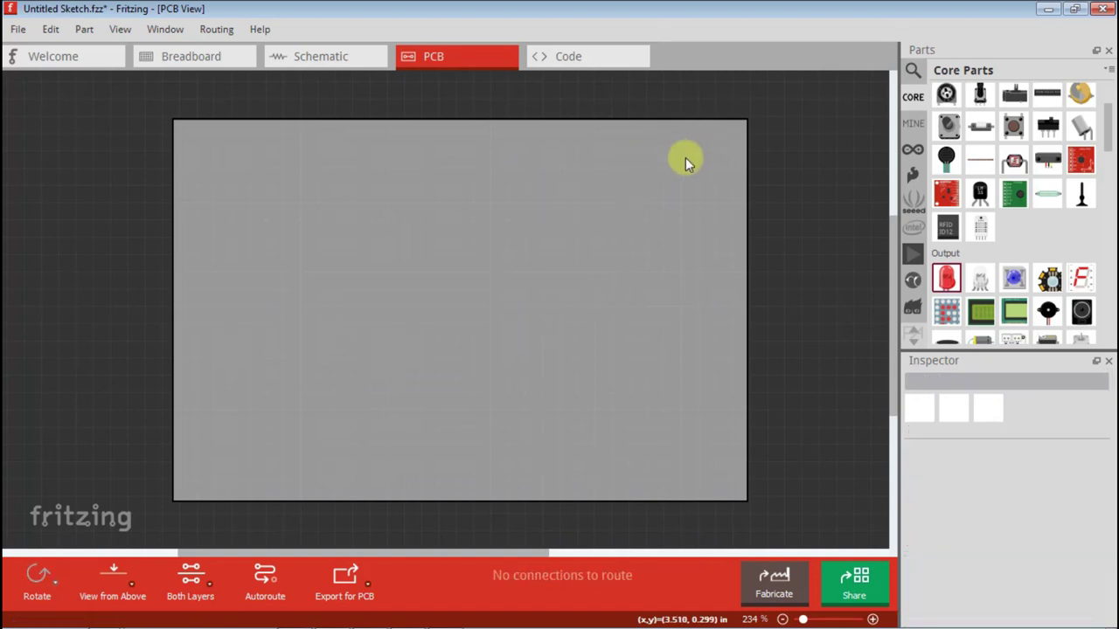
left_click_drag(946, 278, 269, 175)
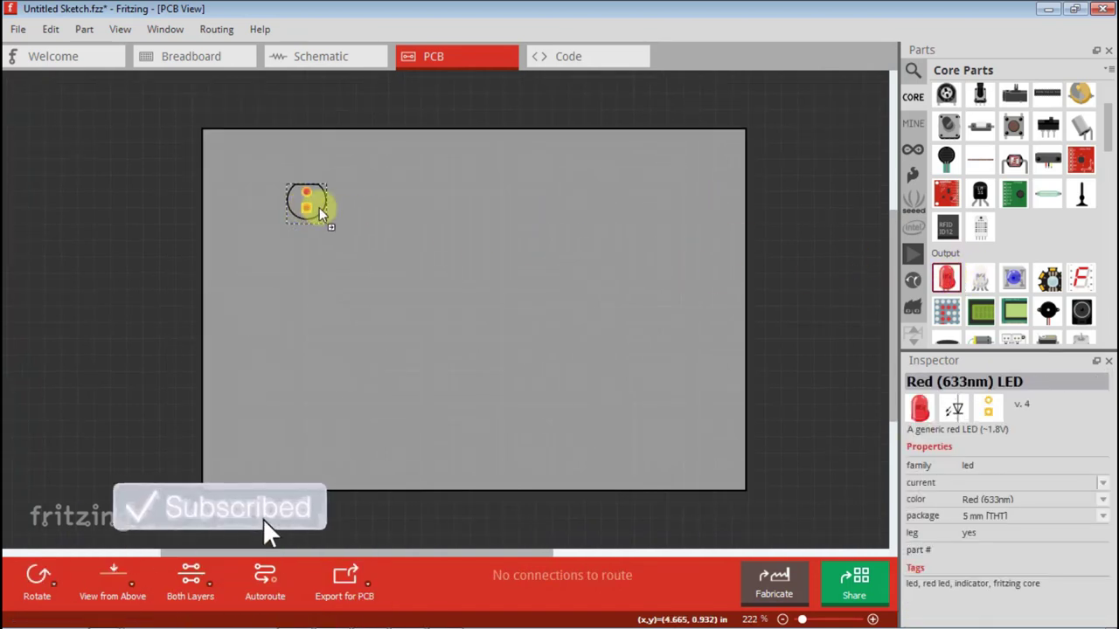
left_click_drag(980, 192, 339, 203)
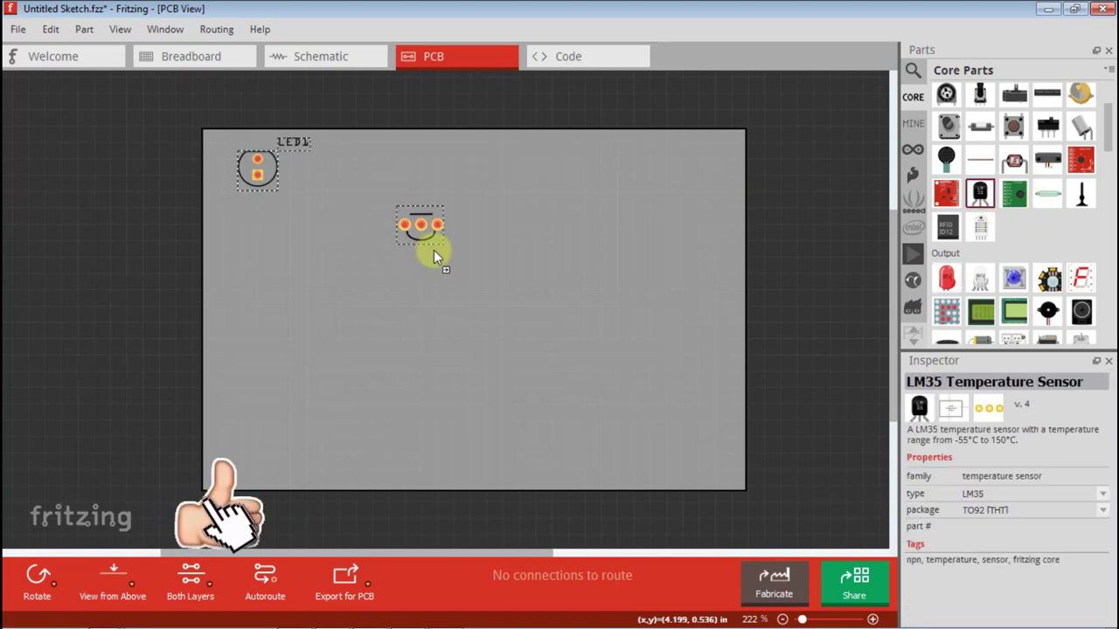
left_click_drag(980, 227, 439, 183)
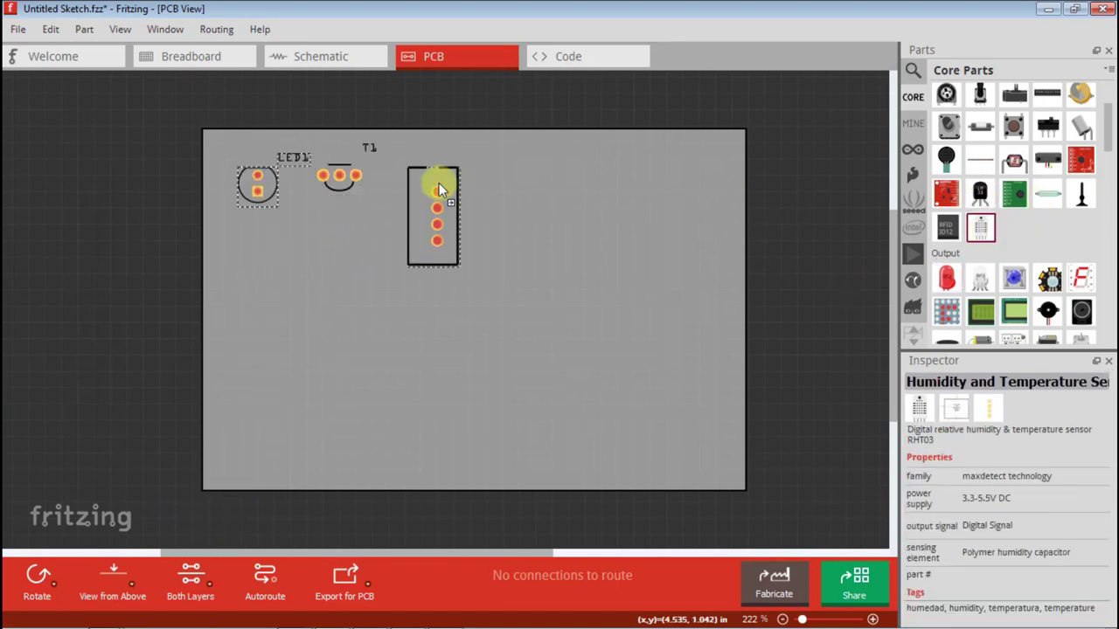
mouse_move(981, 312)
left_mouse_down()
mouse_move(676, 318)
mouse_move(250, 421)
mouse_move(425, 408)
left_mouse_up()
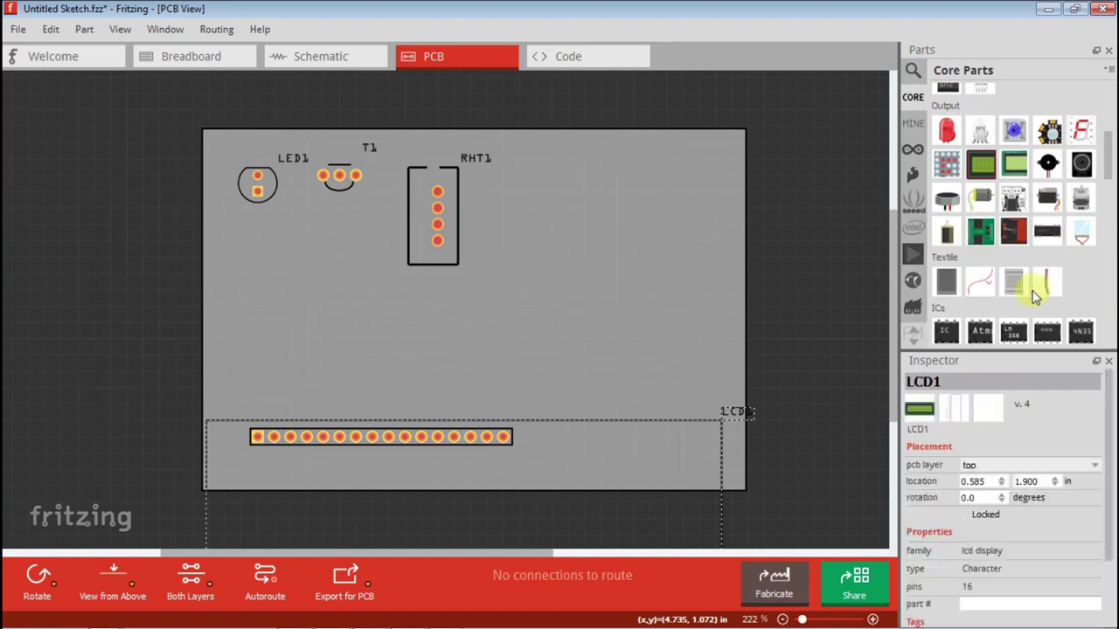
- Add the DIP IC, rotary encoder and pushbutton footprints to the board
left_click_drag(1014, 330, 285, 254)
scroll(1005, 227, "up", 3)
scroll(961, 236, "up", 3)
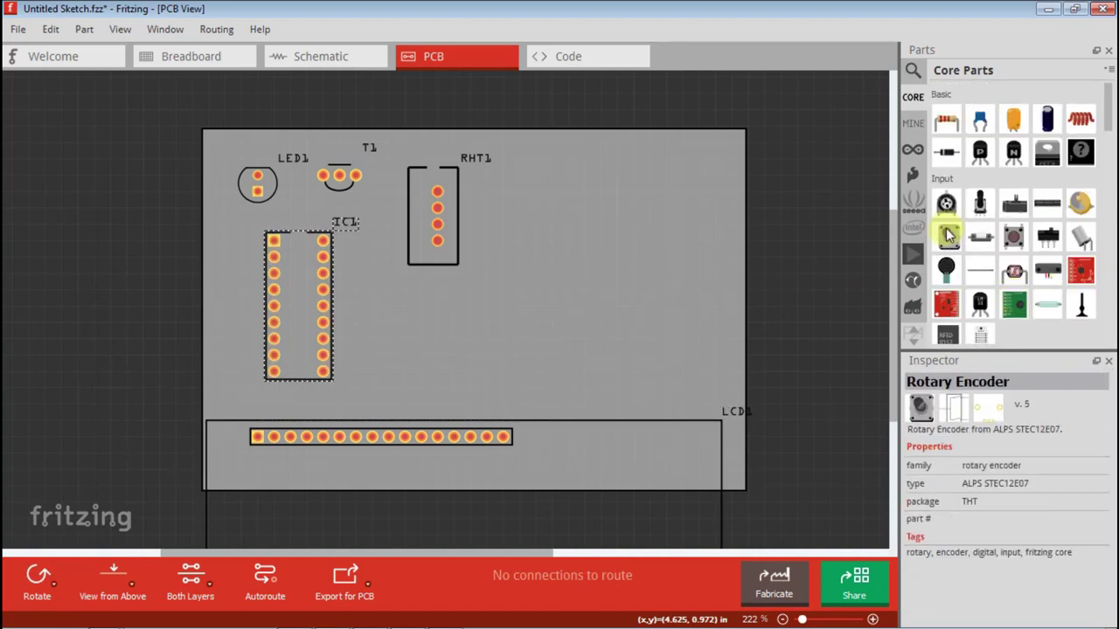
left_click_drag(948, 234, 551, 227)
left_click_drag(1014, 236, 449, 324)
scroll(1020, 267, "down", 5)
scroll(1040, 282, "down", 5)
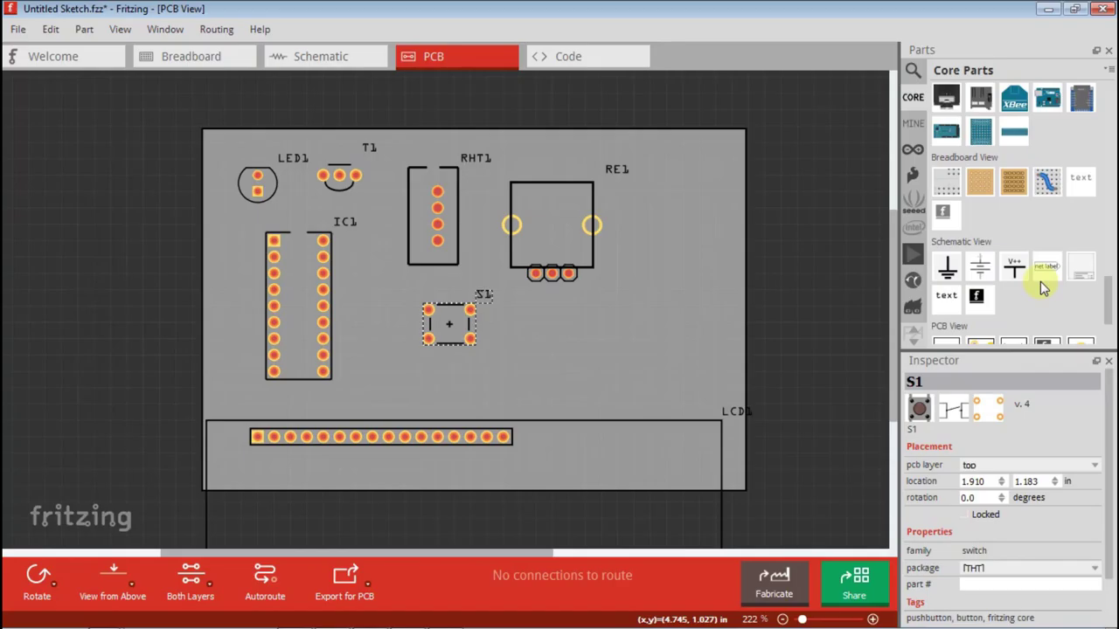
scroll(1014, 271, "down", 3)
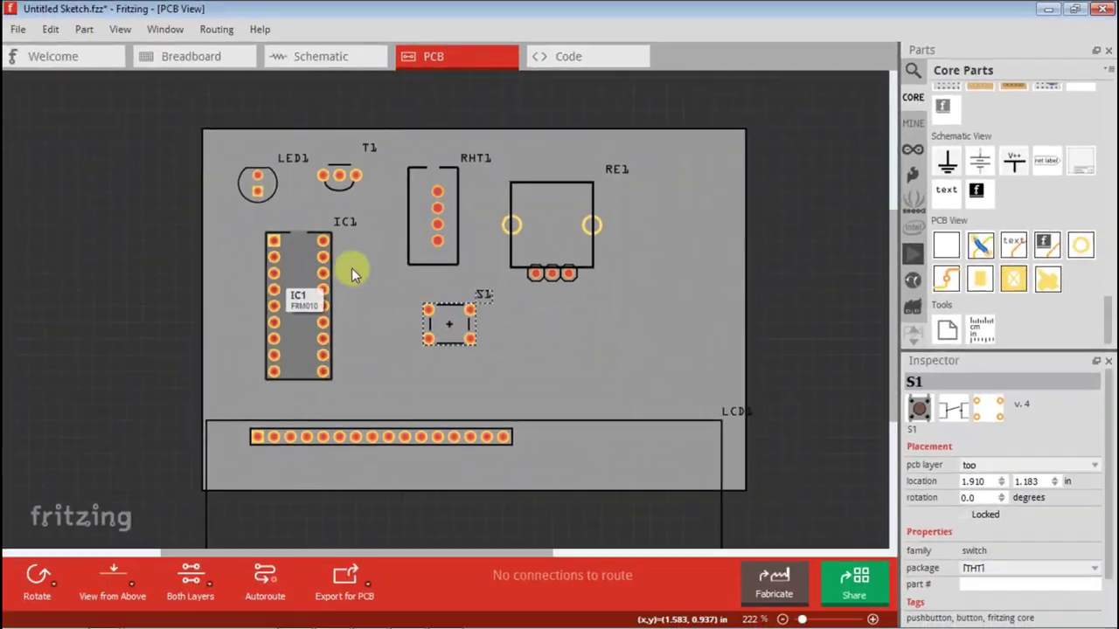
- Route traces from LED1's two pads to IC1 pins 1 and 2
left_click(223, 147)
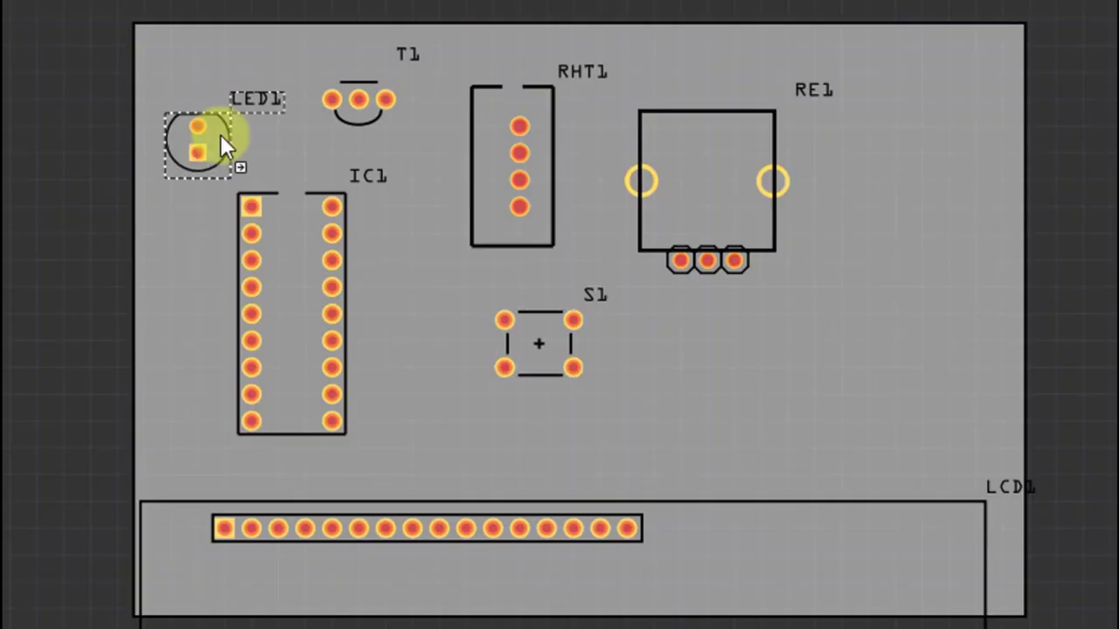
mouse_move(194, 85)
left_mouse_down()
mouse_move(250, 203)
mouse_move(262, 161)
left_mouse_up()
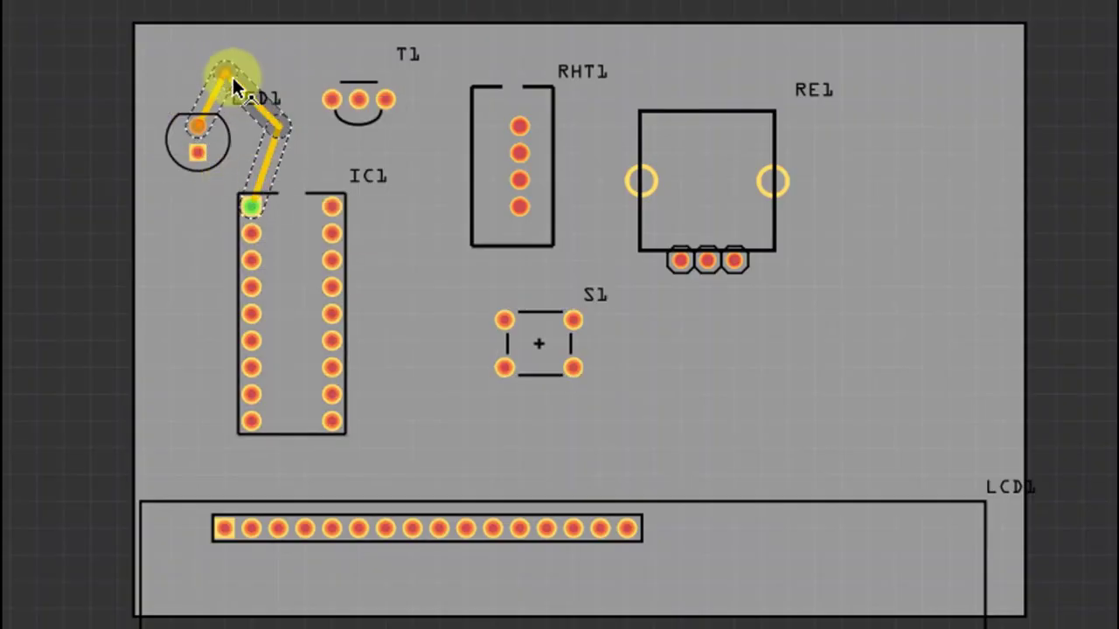
mouse_move(267, 107)
left_mouse_down()
mouse_move(295, 95)
mouse_move(270, 170)
mouse_move(306, 116)
left_mouse_up()
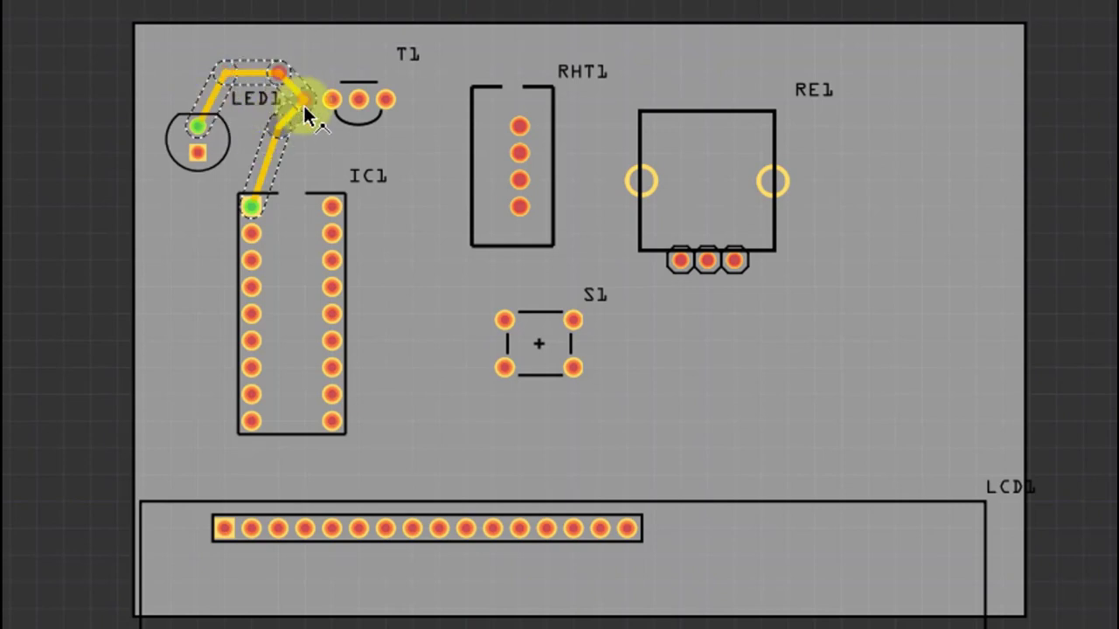
left_click_drag(198, 153, 251, 233)
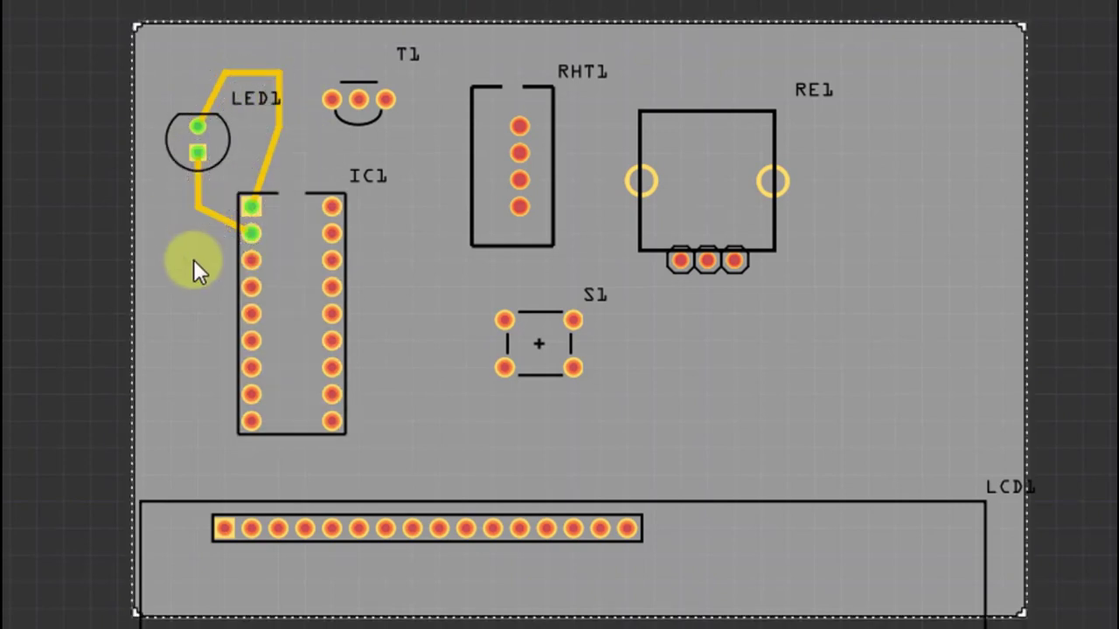
- Route four traces from IC1's right-hand pins to RHT1's pins
left_click_drag(332, 206, 519, 127)
left_click_drag(331, 233, 519, 153)
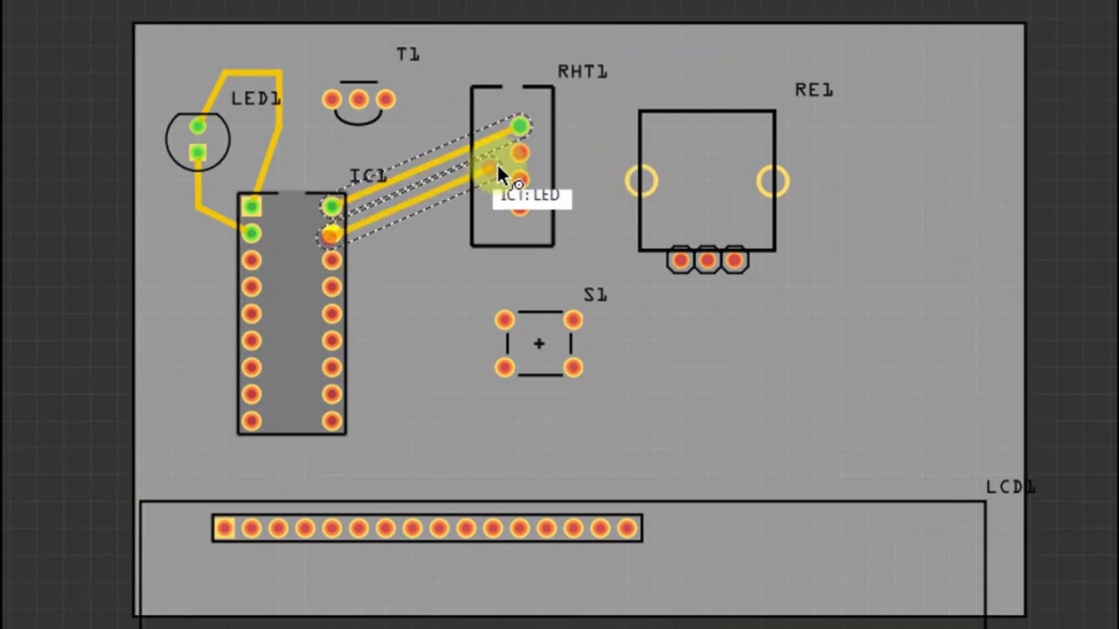
mouse_move(331, 259)
left_mouse_down()
mouse_move(495, 205)
mouse_move(519, 180)
left_mouse_up()
left_click_drag(331, 287, 519, 206)
- Route LCD1 header pins to pushbutton S1 and encoder RE1, bending traces around the parts
mouse_move(223, 527)
left_mouse_down()
mouse_move(482, 370)
mouse_move(505, 368)
left_mouse_up()
left_click_drag(303, 527, 565, 383)
left_click_drag(573, 321, 359, 528)
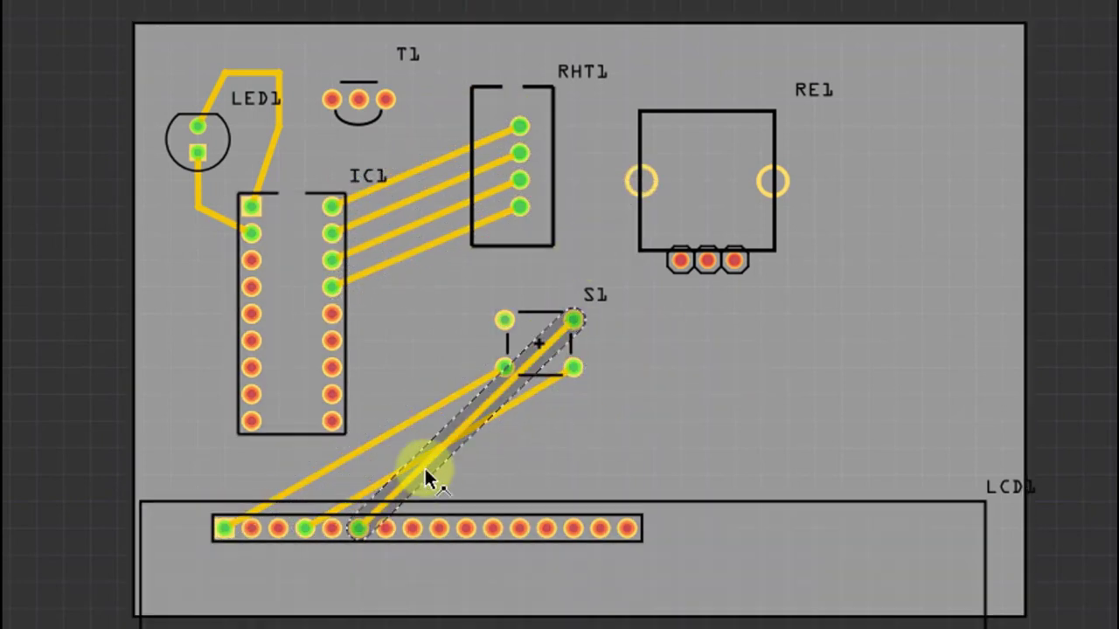
left_click_drag(425, 464, 653, 367)
mouse_move(625, 527)
left_mouse_down()
mouse_move(886, 230)
mouse_move(785, 194)
mouse_move(612, 527)
mouse_move(736, 262)
mouse_move(706, 260)
left_mouse_up()
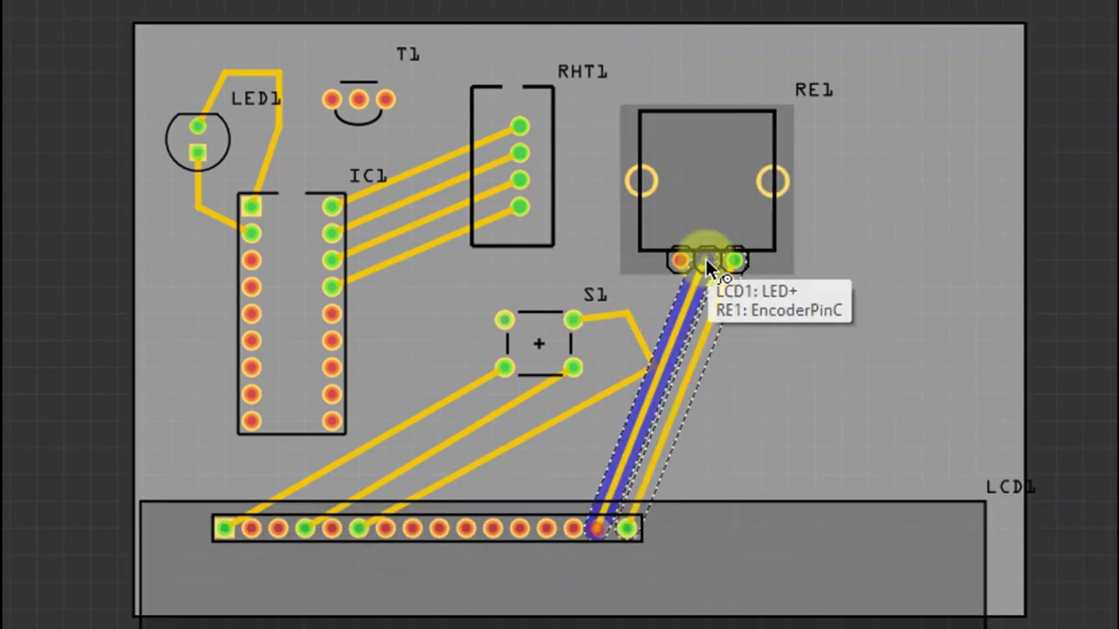
mouse_move(686, 377)
left_mouse_down()
mouse_move(698, 394)
mouse_move(707, 351)
mouse_move(707, 360)
left_mouse_up()
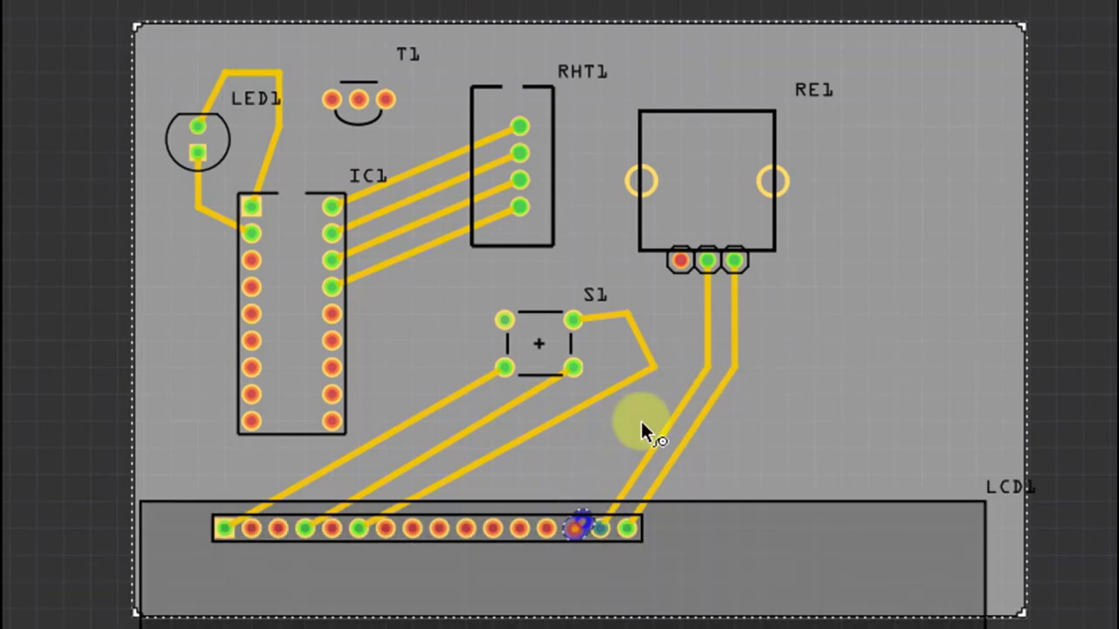
left_click_drag(578, 529, 680, 261)
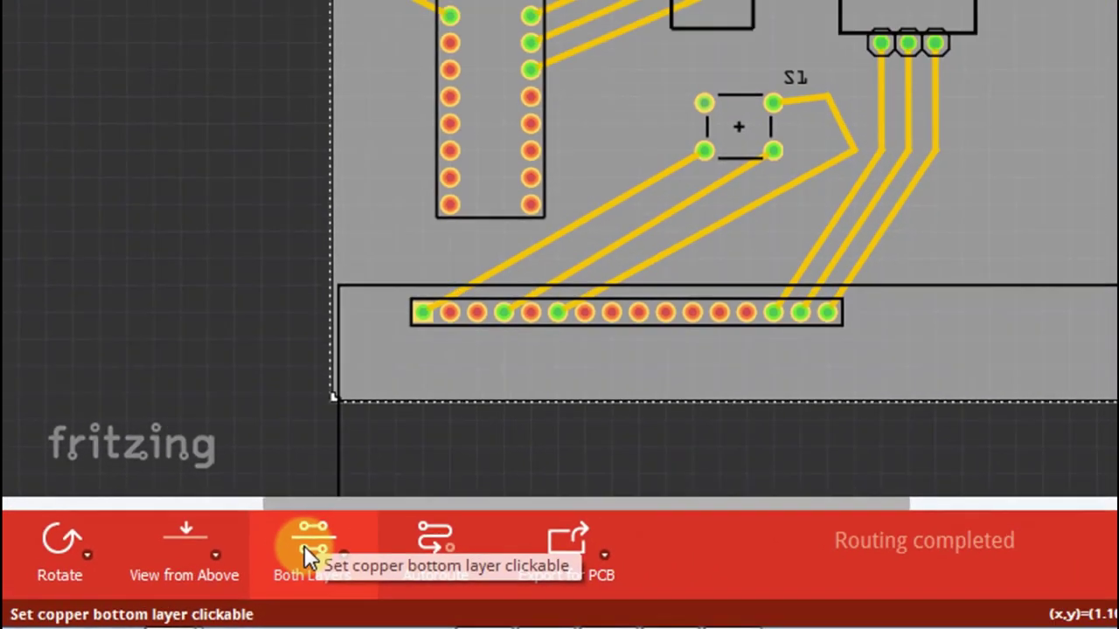
- Cycle the active copper layer through bottom, top and both, settle on bottom, and autoroute
left_click(254, 590)
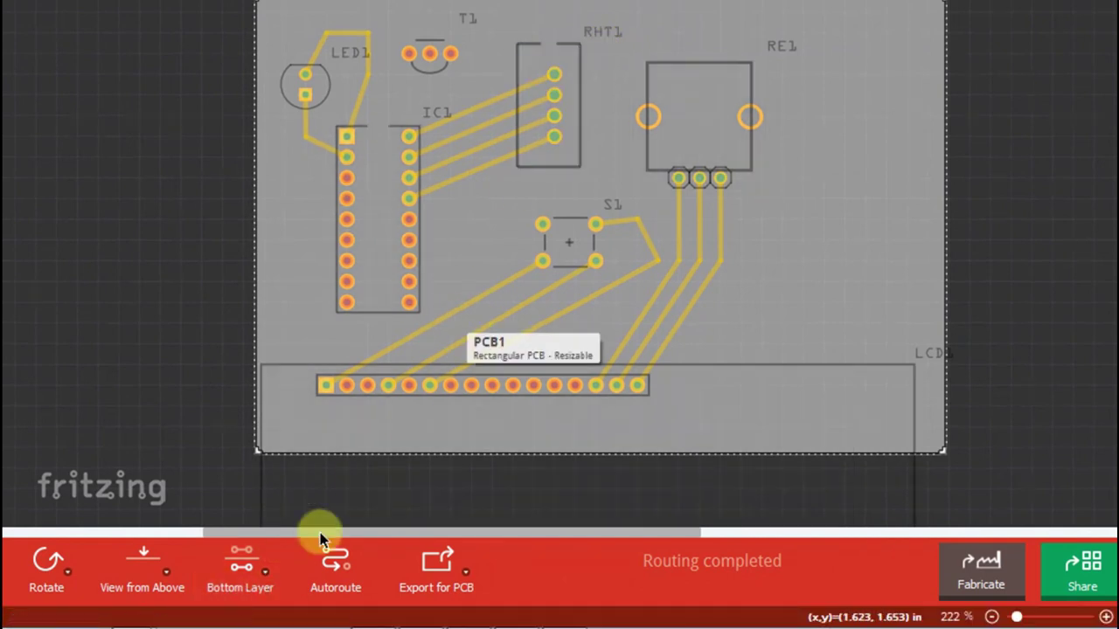
left_click(233, 572)
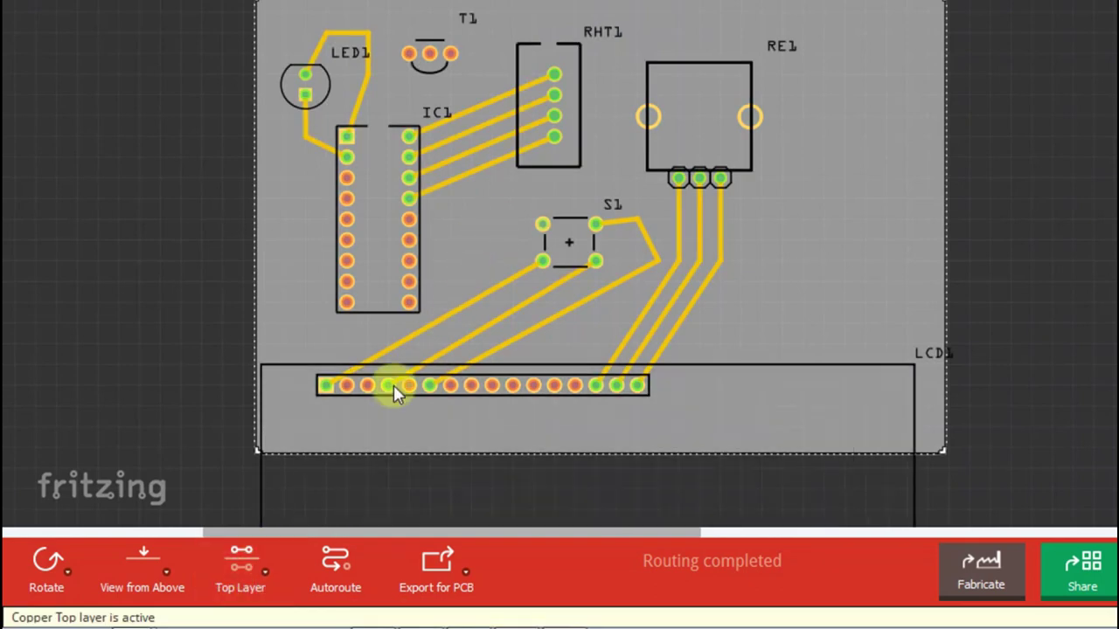
left_click(242, 555)
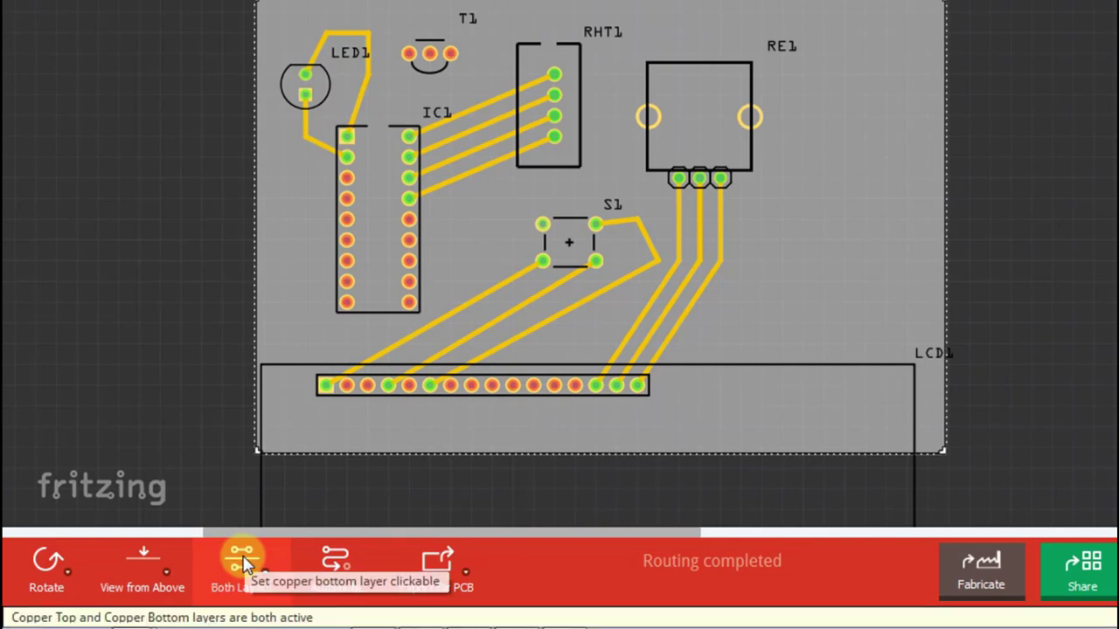
left_click(245, 560)
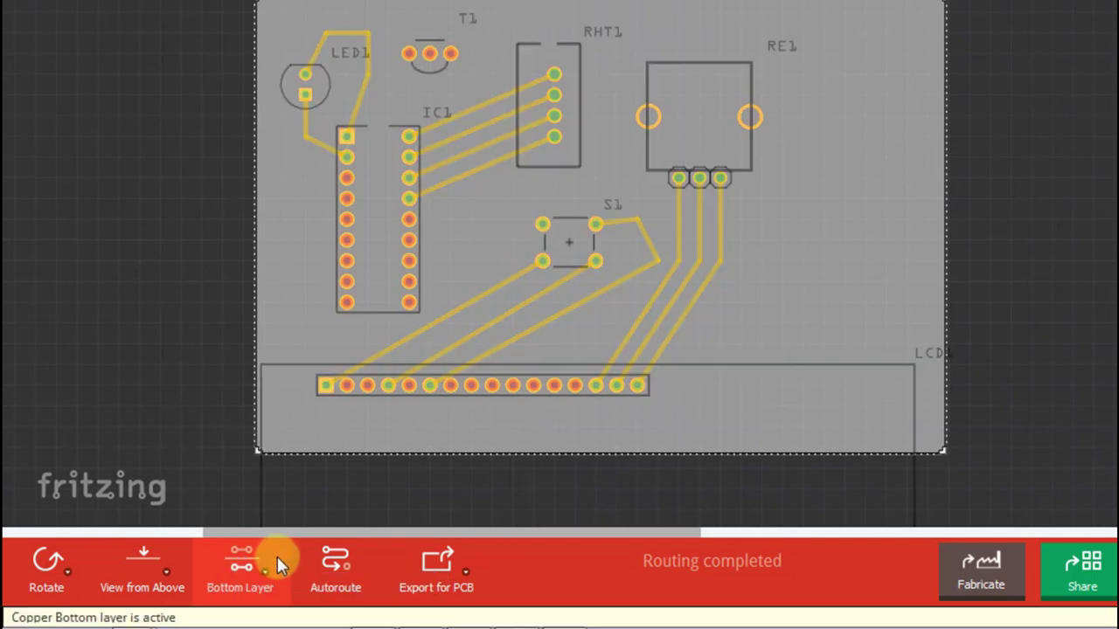
left_click(335, 573)
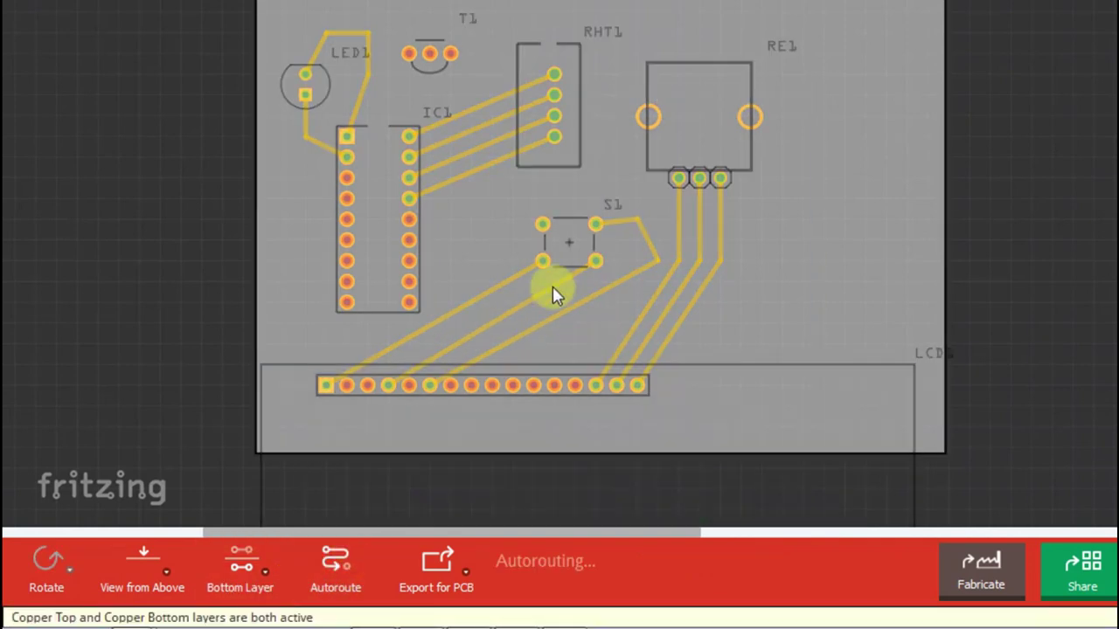
left_click(129, 577)
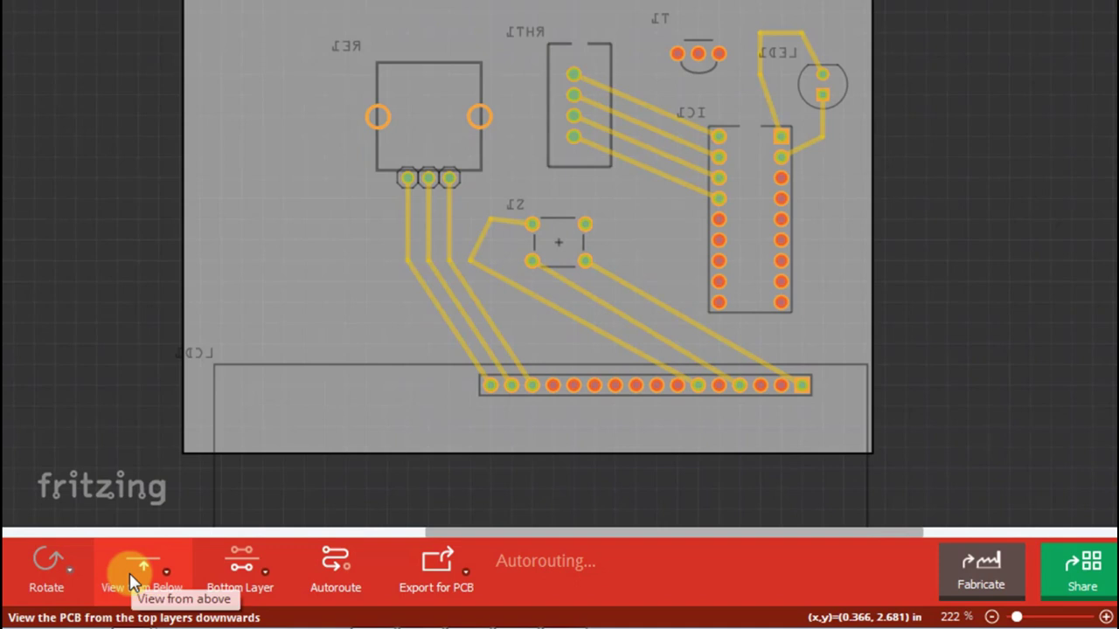
left_click(130, 573)
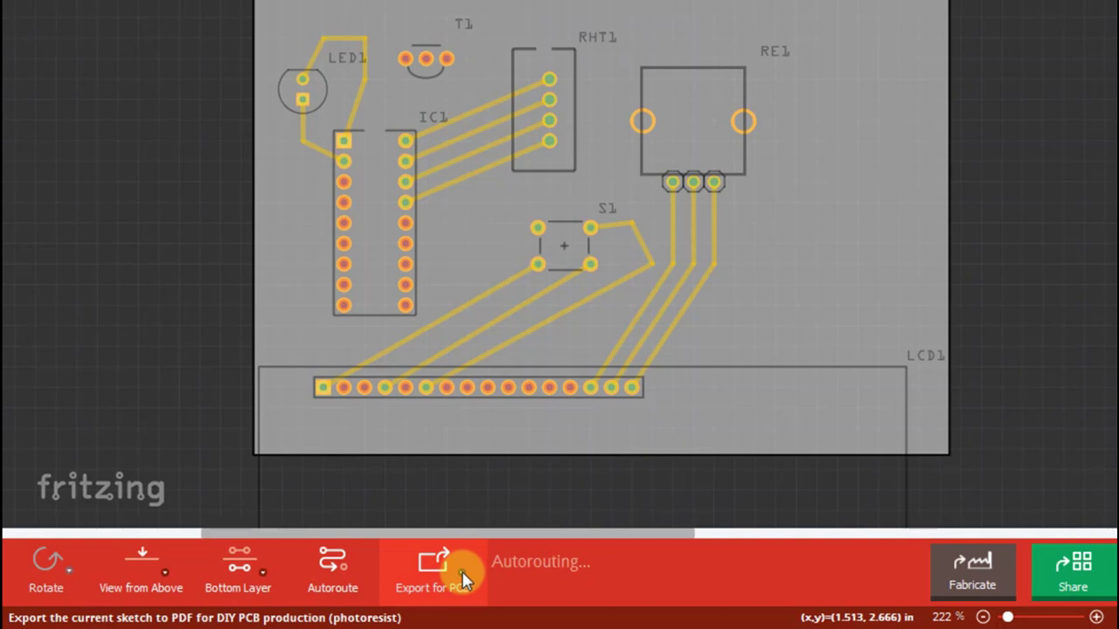
- Export the PCB as Etchable (PDF) files into Desktop > New folder (2)
left_click(462, 575)
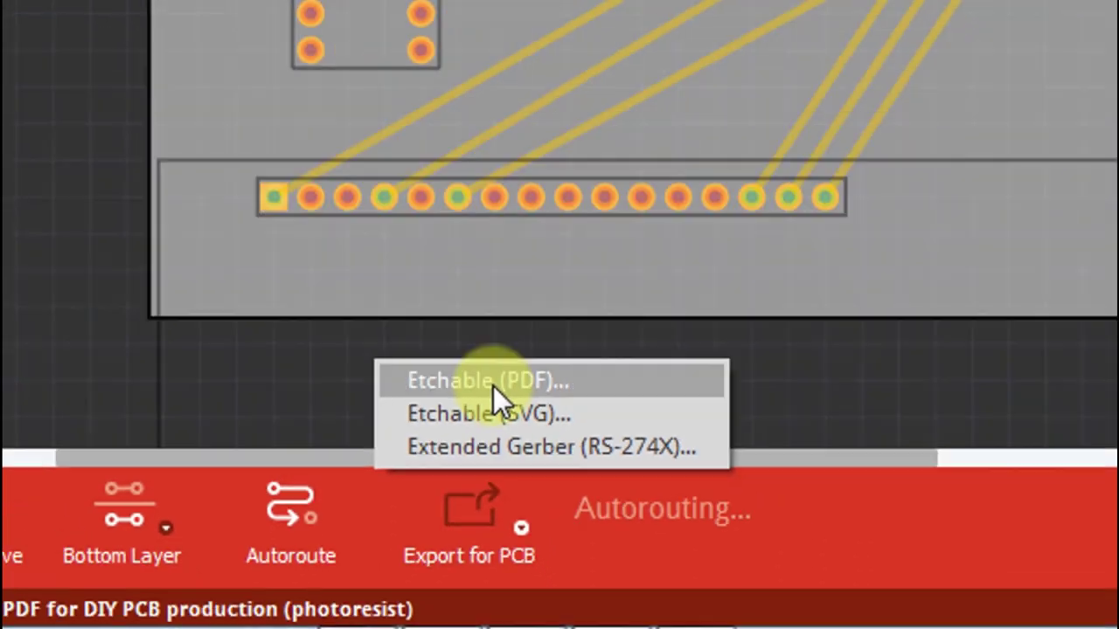
left_click(355, 520)
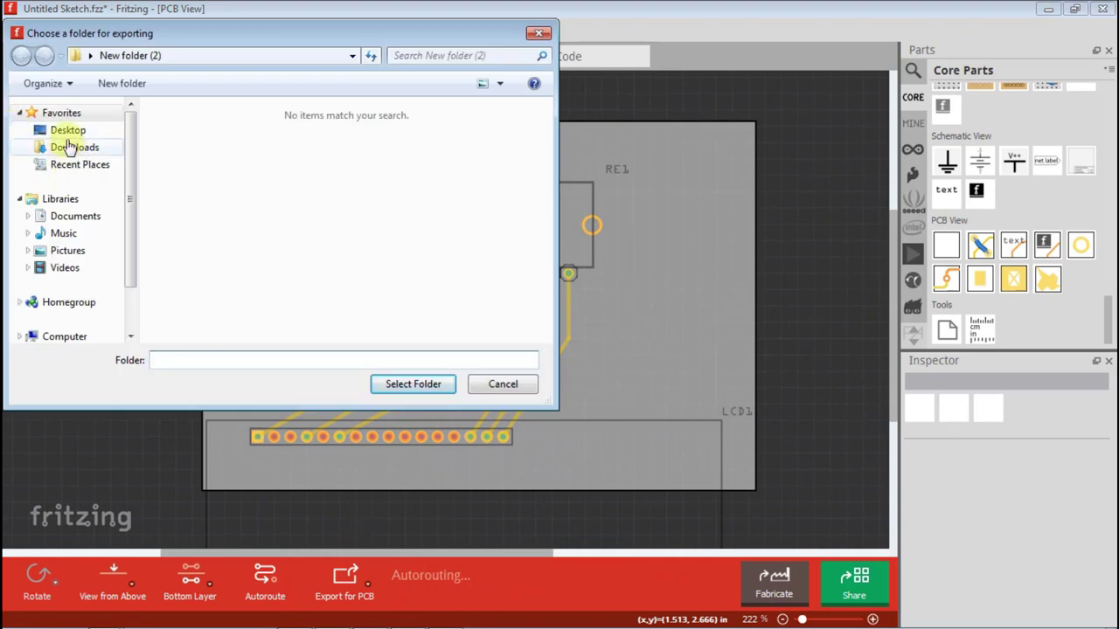
left_click(68, 132)
scroll(368, 253, "down", 3)
left_click(292, 275)
left_click(413, 384)
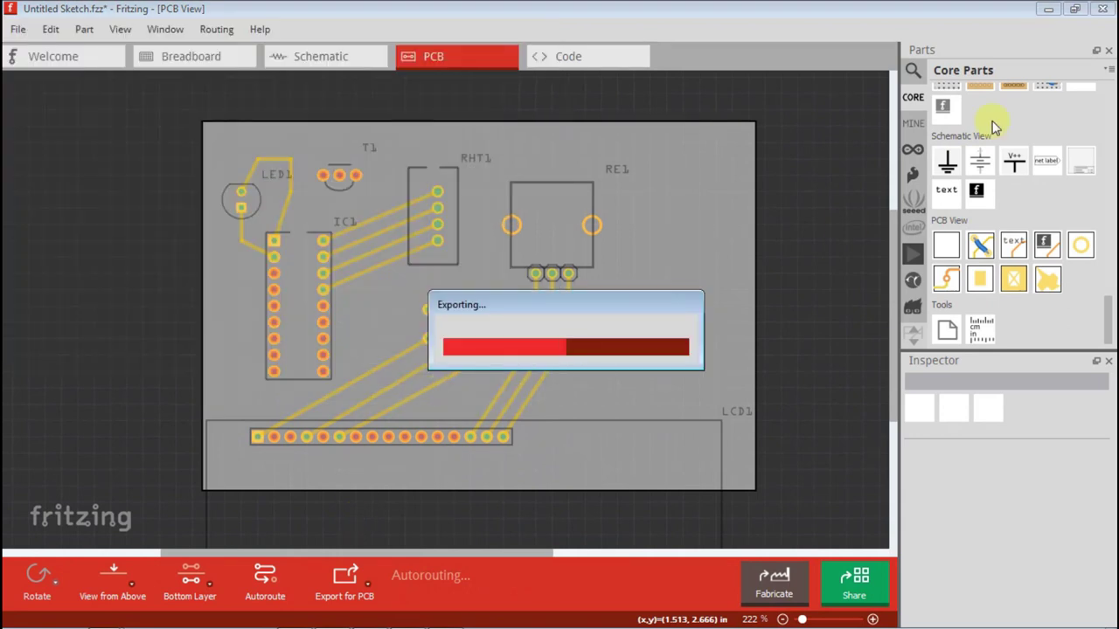
- Open New folder (2) from the desktop and scroll through the exported PDFs
left_click(1043, 10)
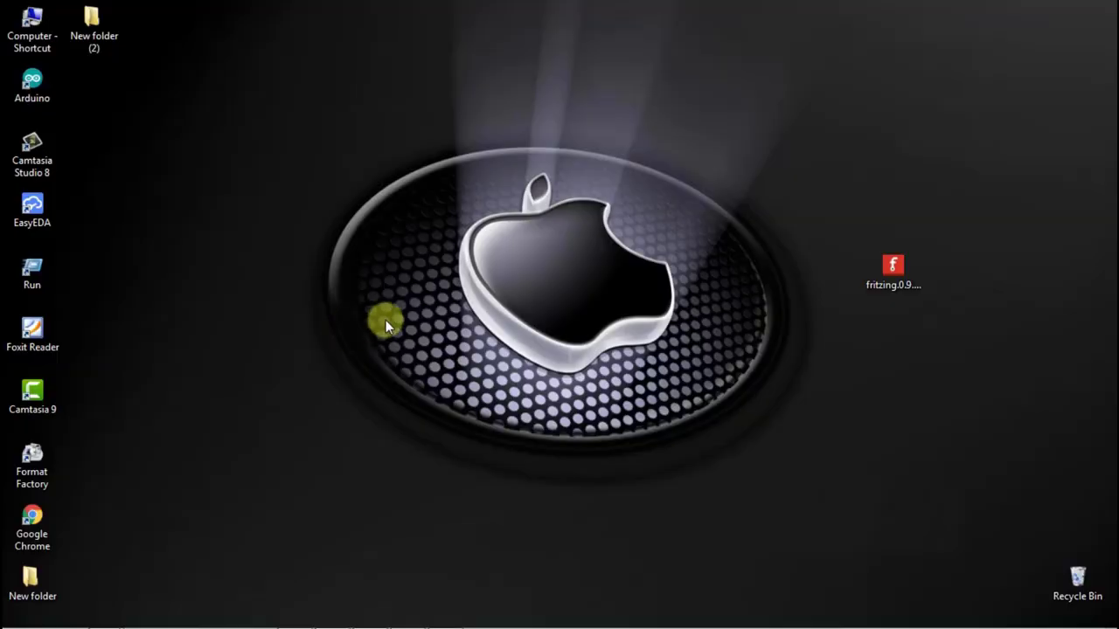
double_click(91, 26)
scroll(813, 440, "down", 1)
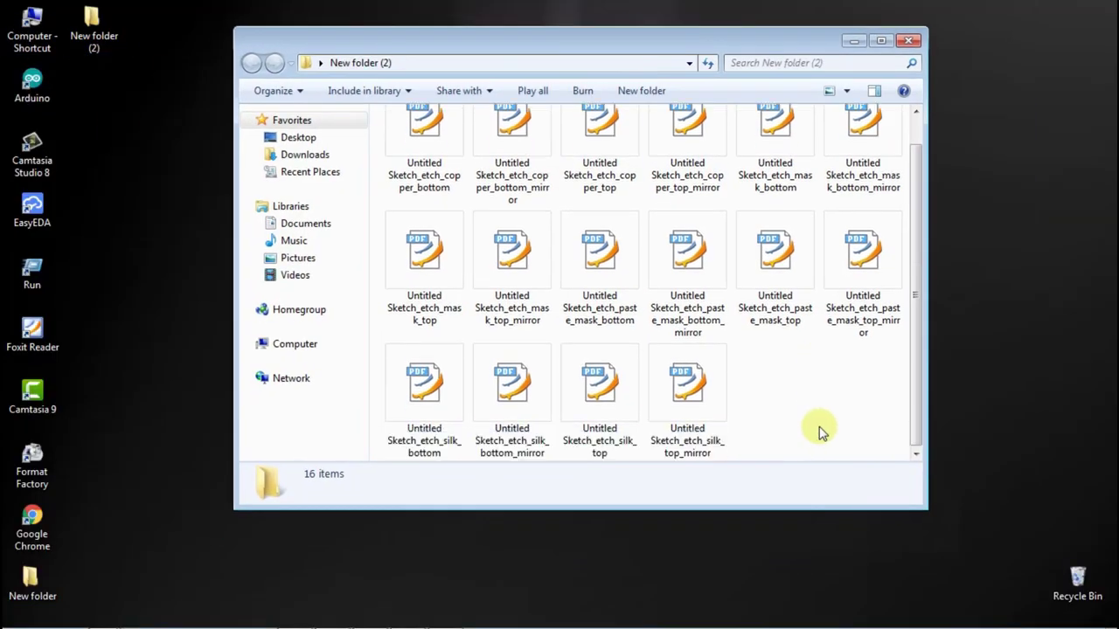
scroll(822, 432, "up", 1)
- Preview the copper_top, copper_top_mirror and copper_bottom etch PDFs
double_click(589, 213)
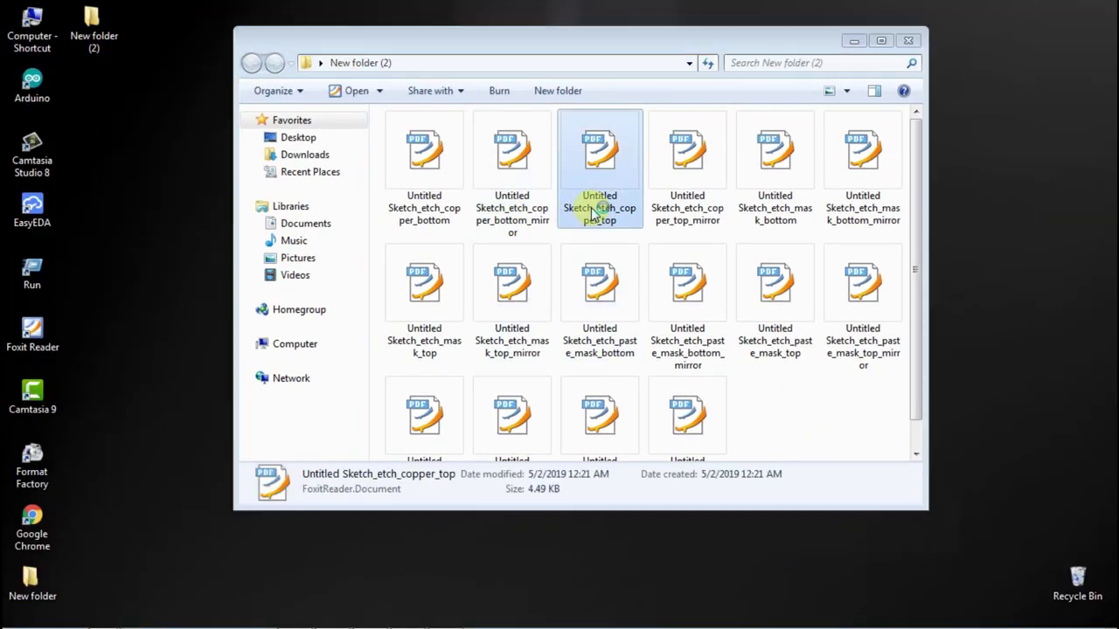
scroll(365, 342, "up", 3)
left_click(1103, 8)
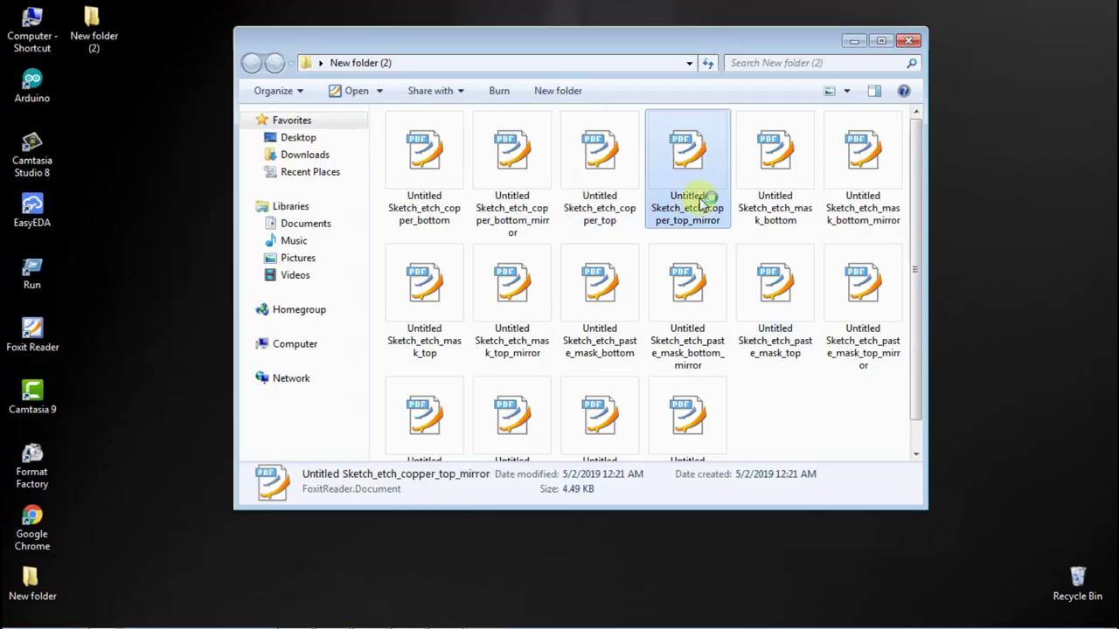
double_click(702, 200)
left_click(1103, 8)
double_click(810, 295)
left_click(1103, 8)
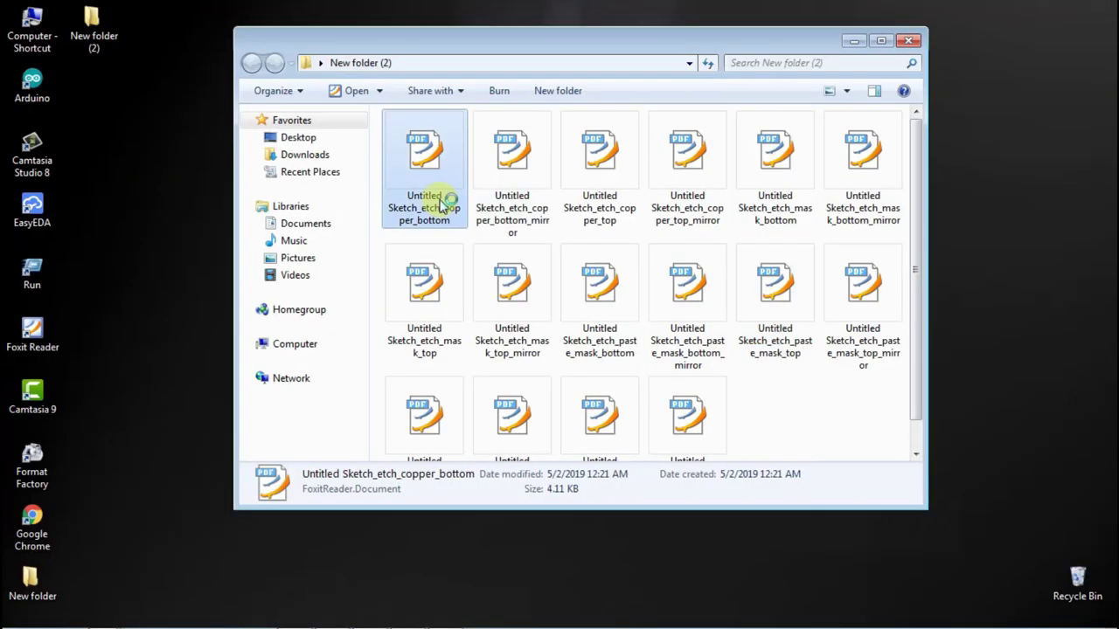